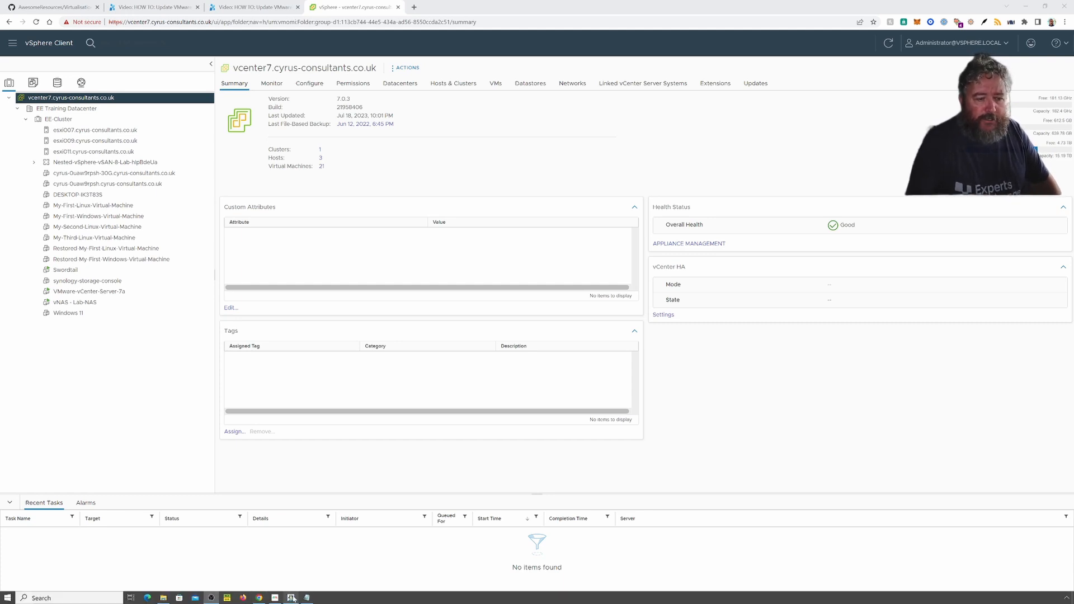
Step: Review the vCenter and ESXi build notes and the two Experts Exchange videos on updating vCenter Server 7.0 and ESXi 7.0
{"action": "left_click", "coordinate": [307, 598]}
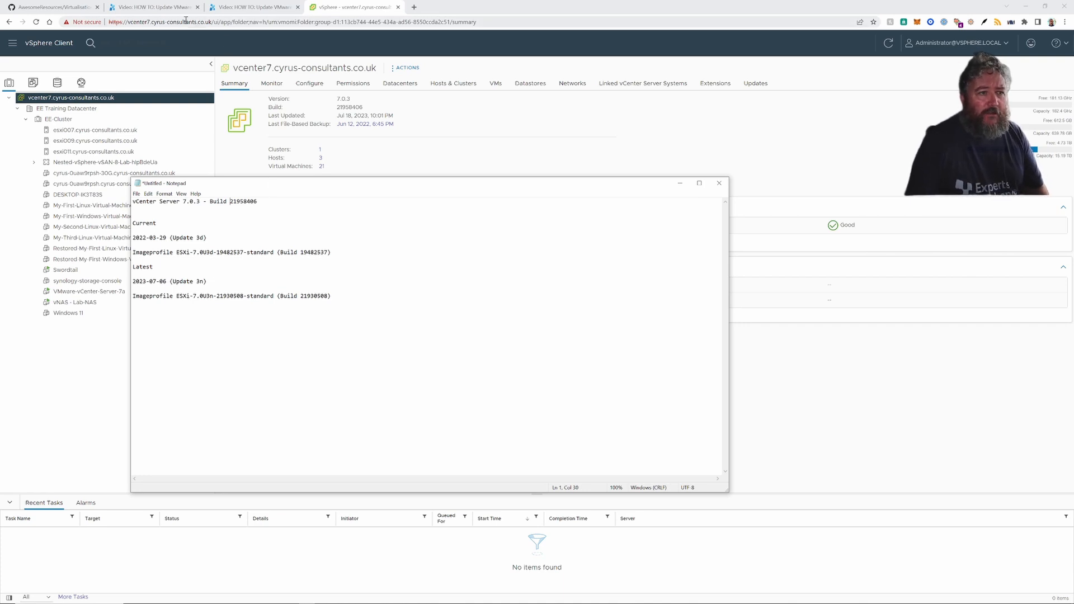
{"action": "left_click", "coordinate": [162, 12]}
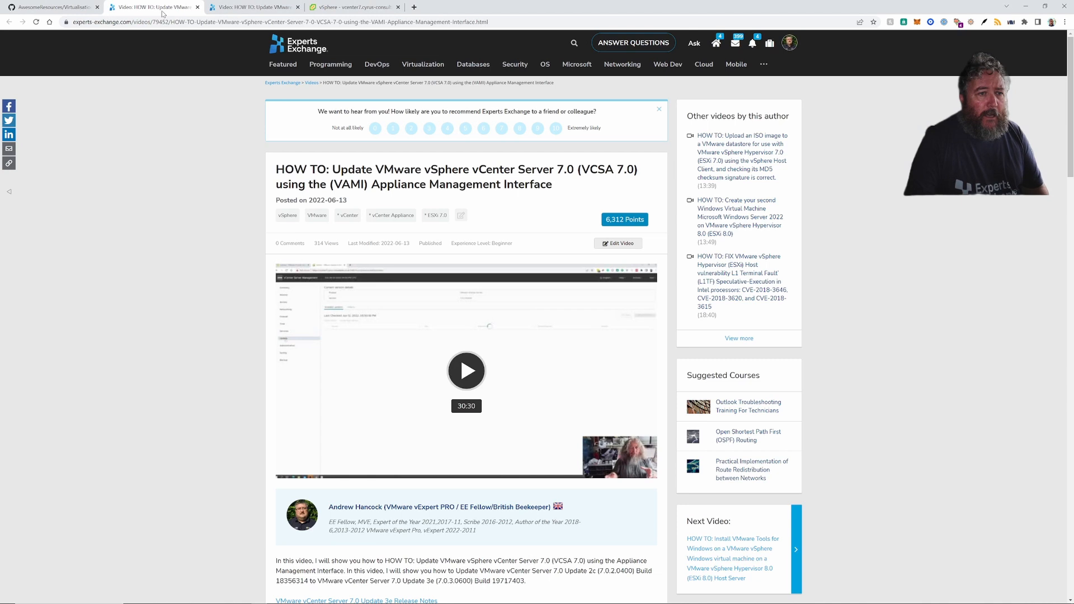
{"action": "left_click", "coordinate": [235, 12]}
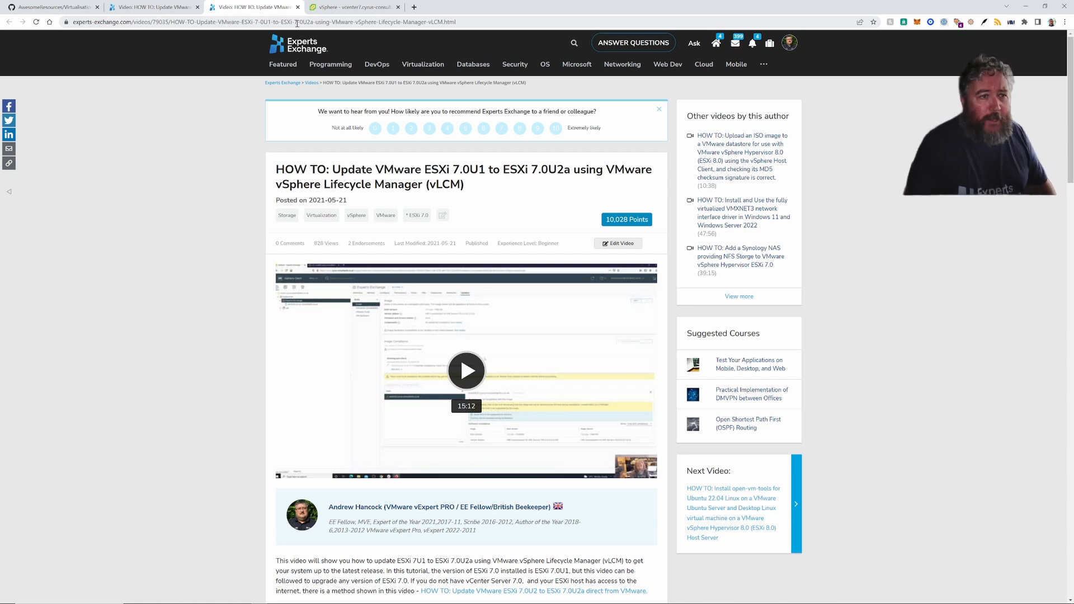
{"action": "key", "text": "ctrl+Tab"}
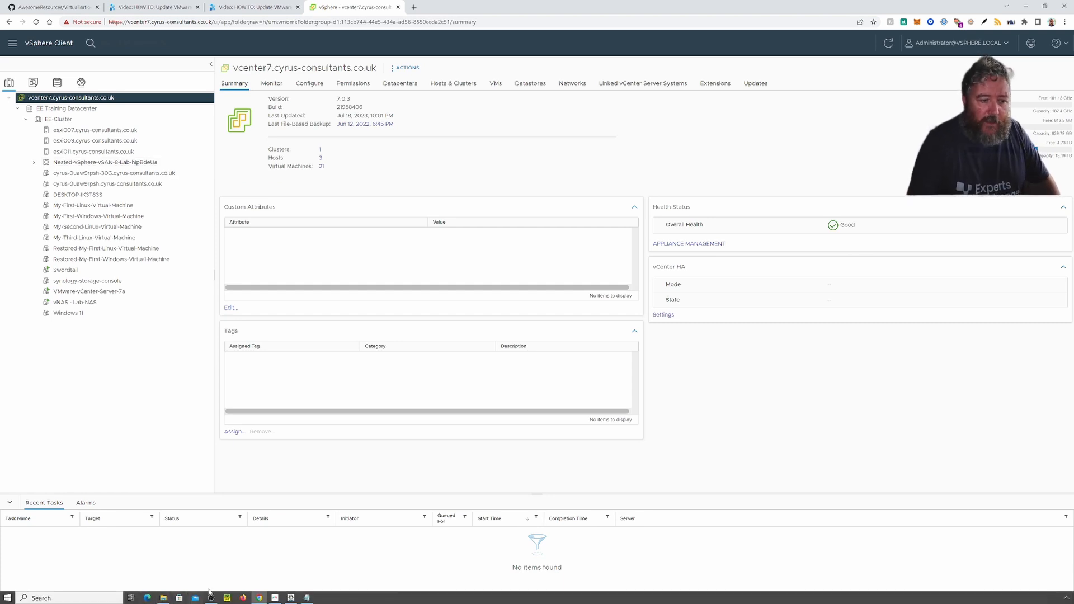
{"action": "left_click", "coordinate": [307, 601]}
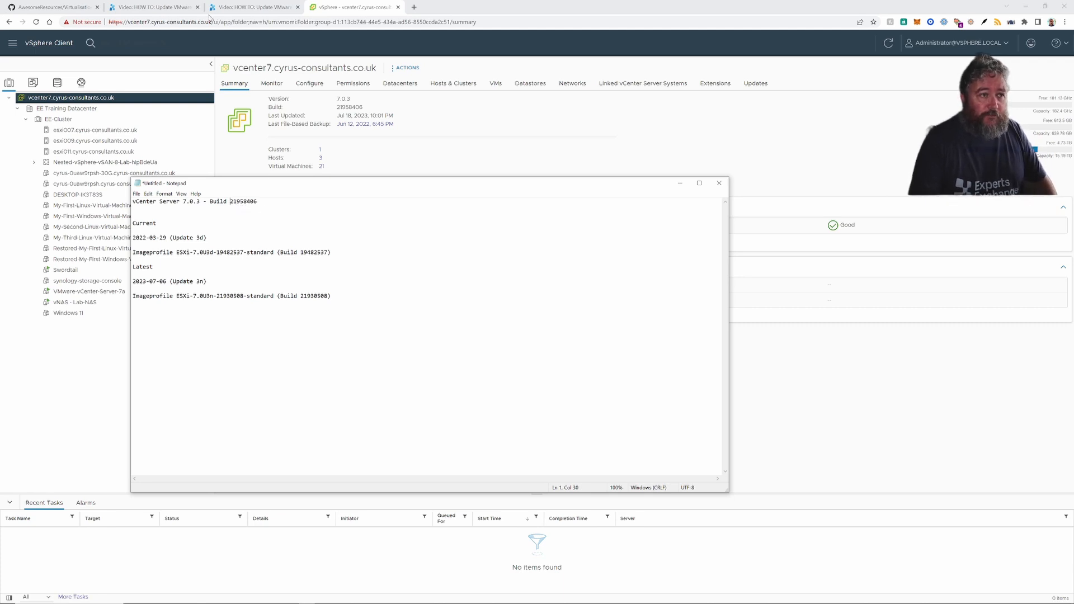
{"action": "left_click", "coordinate": [164, 8]}
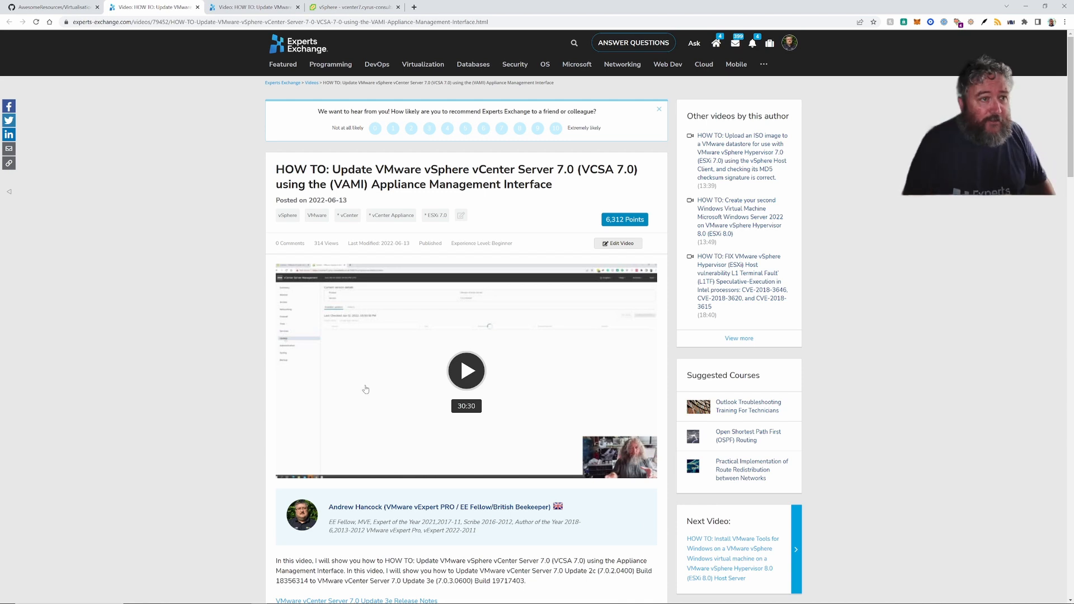
Step: Start the single-image setup for updating the hosts of EE-Cluster in the vSphere Client
{"action": "left_click", "coordinate": [353, 8]}
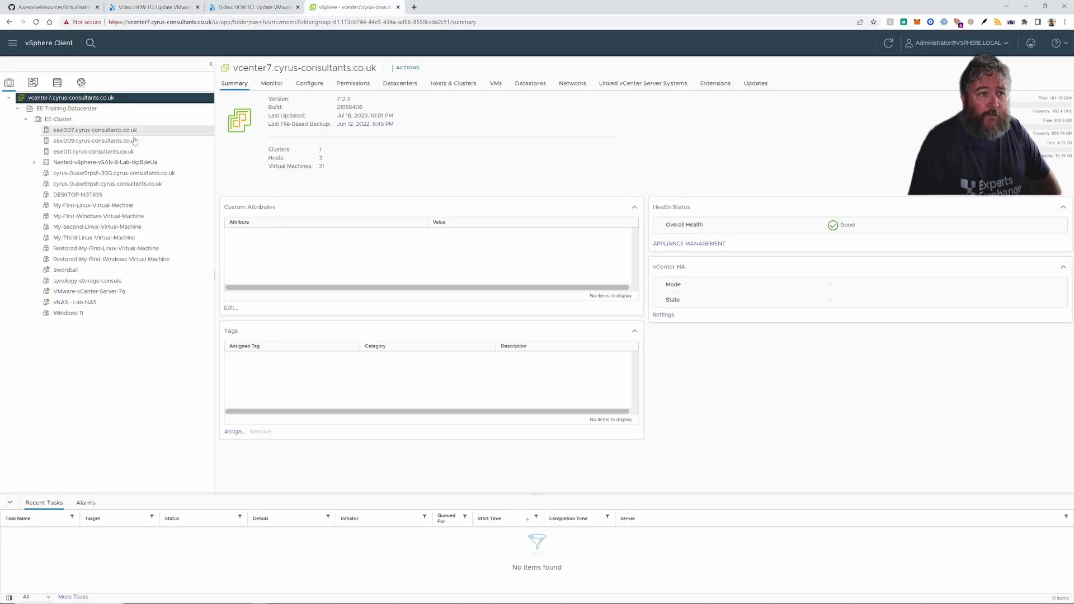
{"action": "left_click", "coordinate": [81, 120]}
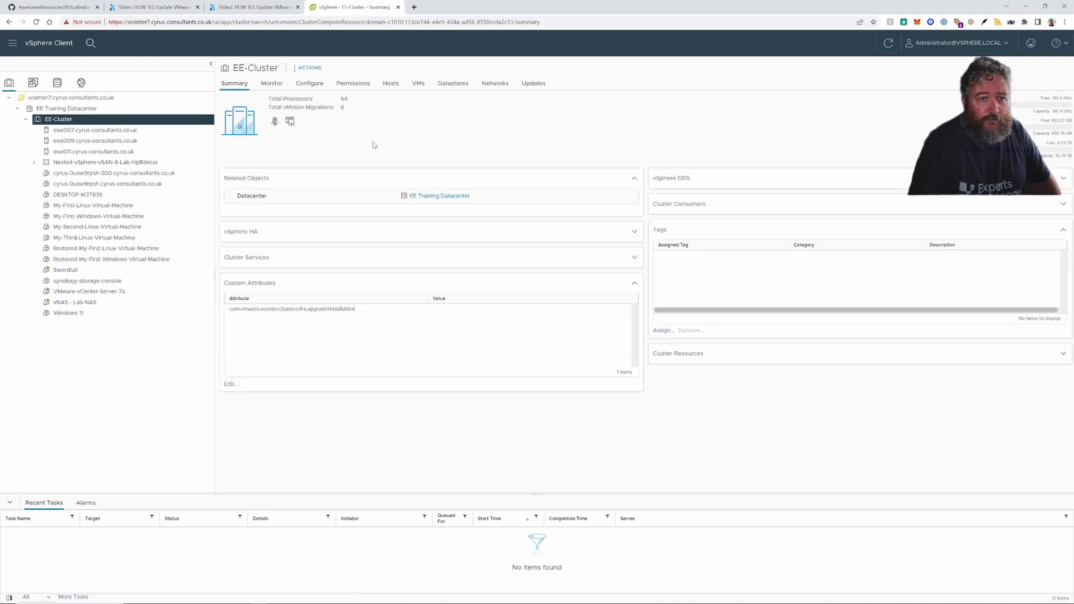
{"action": "left_click", "coordinate": [533, 90]}
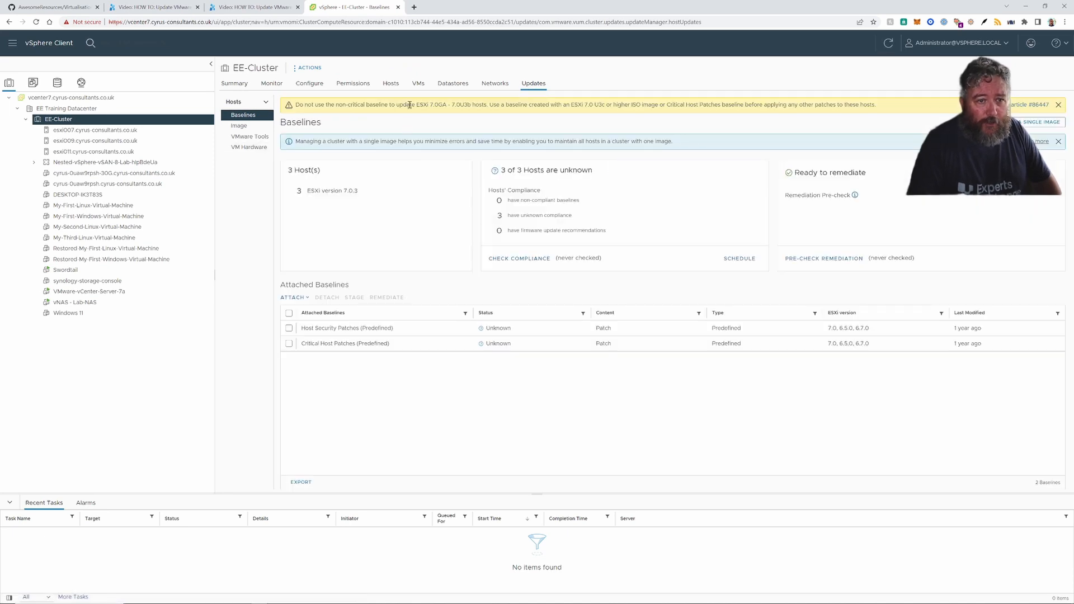
{"action": "left_click", "coordinate": [241, 127]}
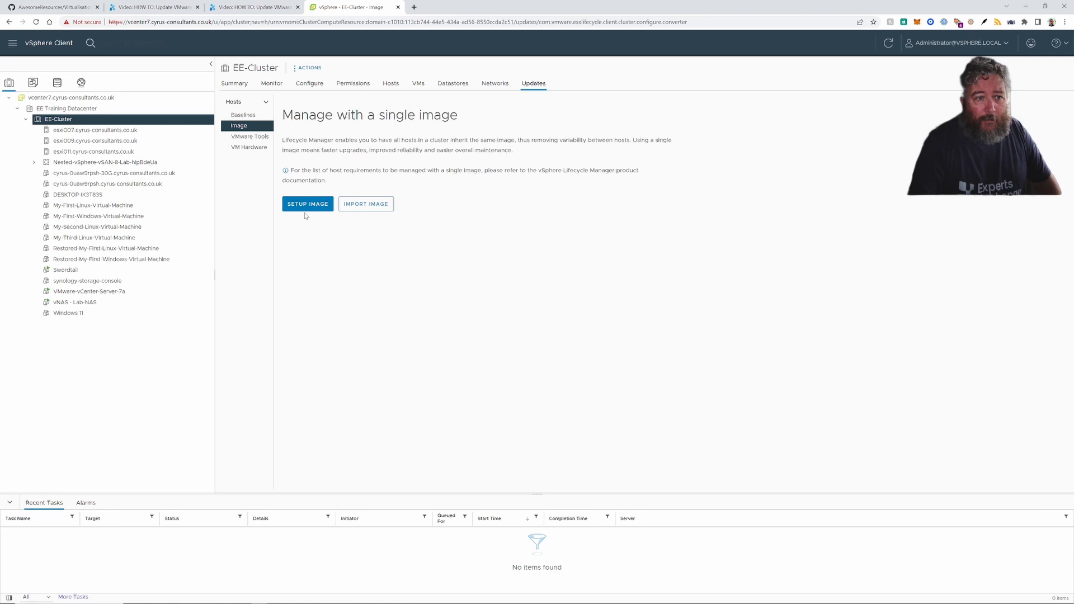
{"action": "left_click", "coordinate": [307, 209]}
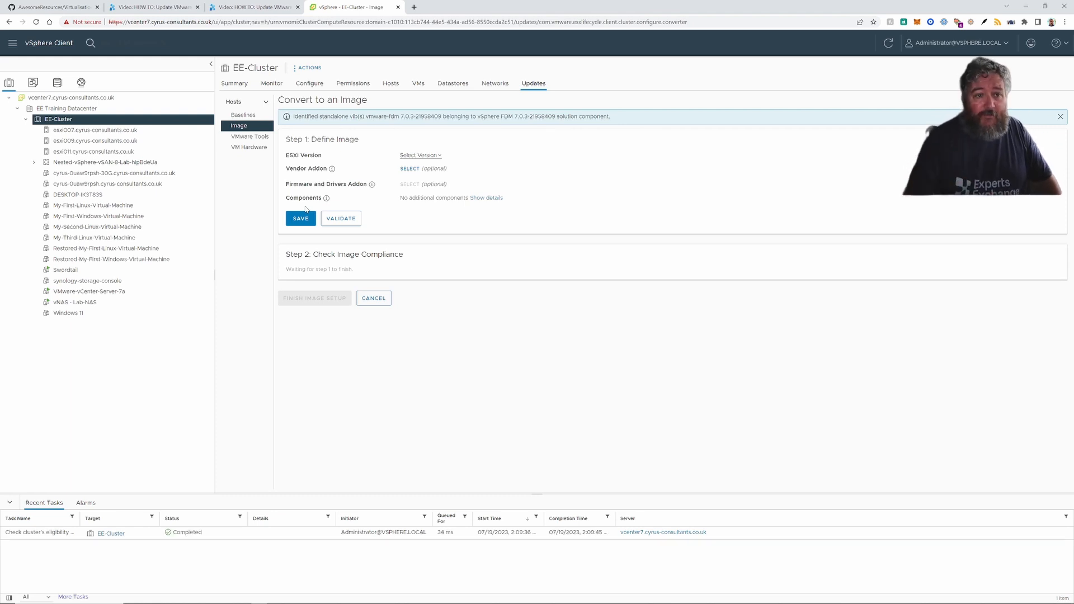
Step: Set the image's ESXi version to 7.0 U3n - 21930508 and check the build against the Notepad notes
{"action": "left_click", "coordinate": [438, 158]}
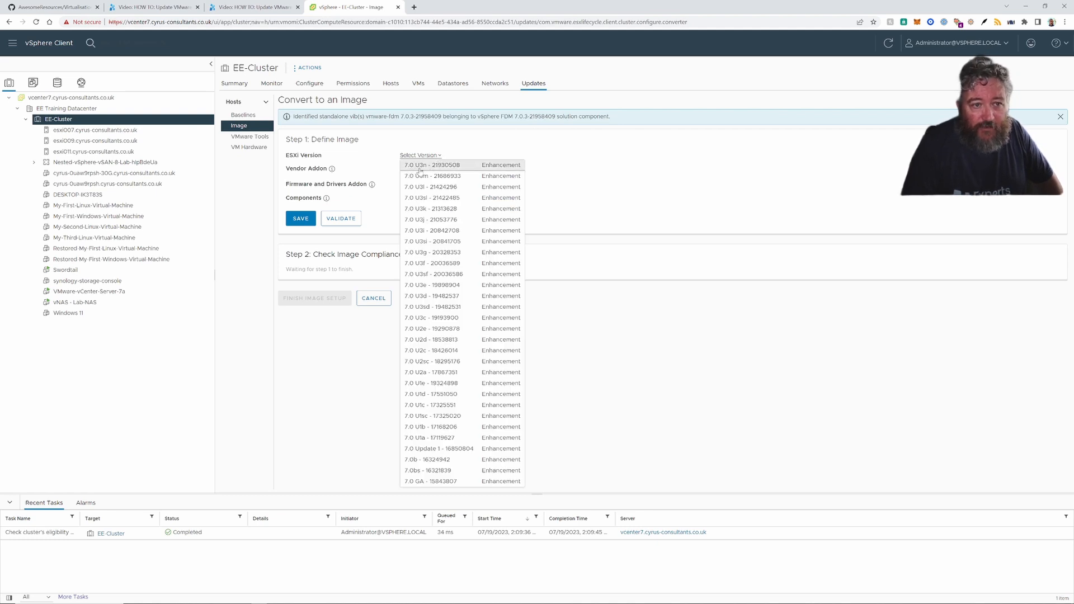
{"action": "left_click", "coordinate": [429, 167]}
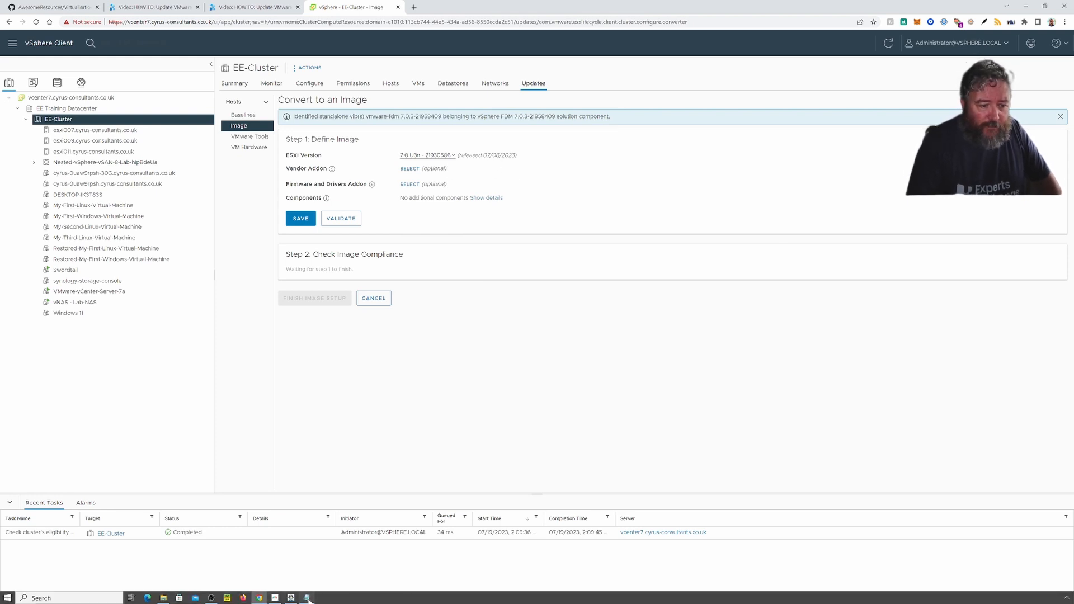
{"action": "left_click", "coordinate": [307, 598]}
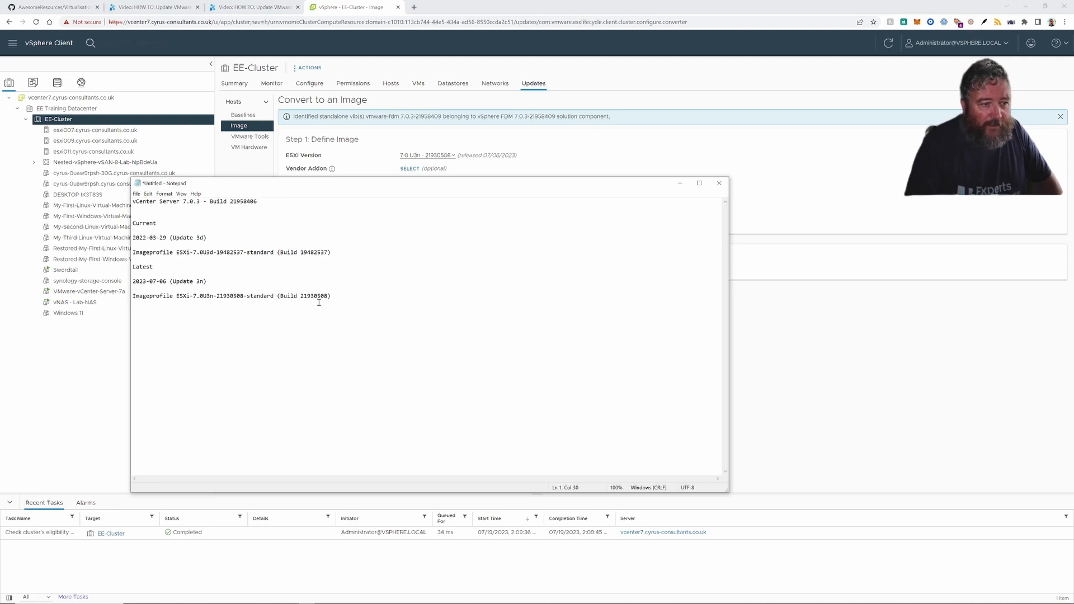
{"action": "left_click", "coordinate": [681, 184]}
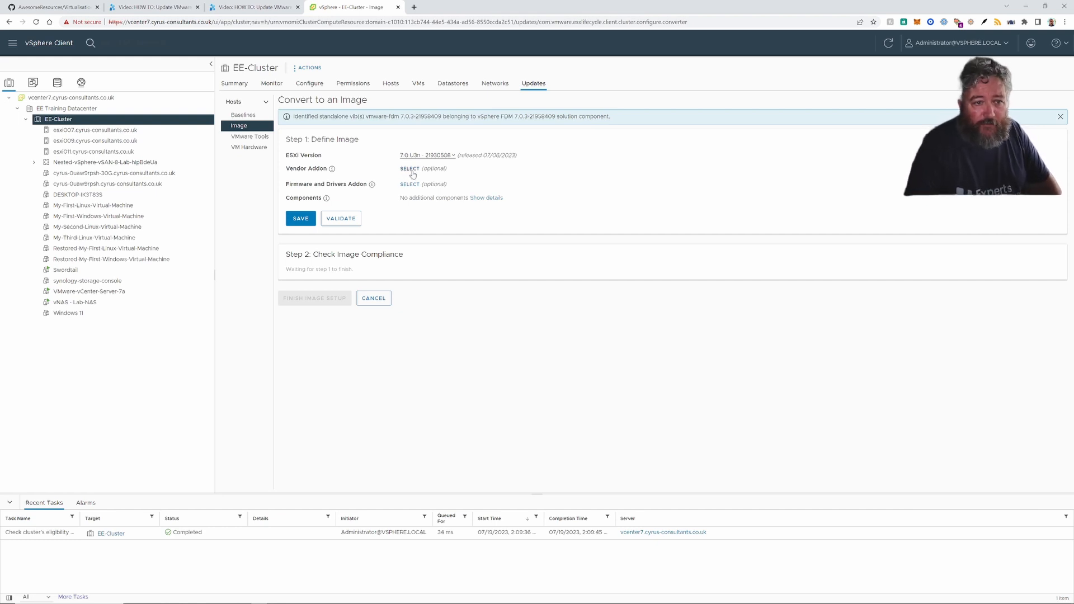
Step: Sort the vendor addons by name and add the Dell addon for PowerEdge Servers running ESXi 7.0 U3, version A12
{"action": "left_click", "coordinate": [410, 169]}
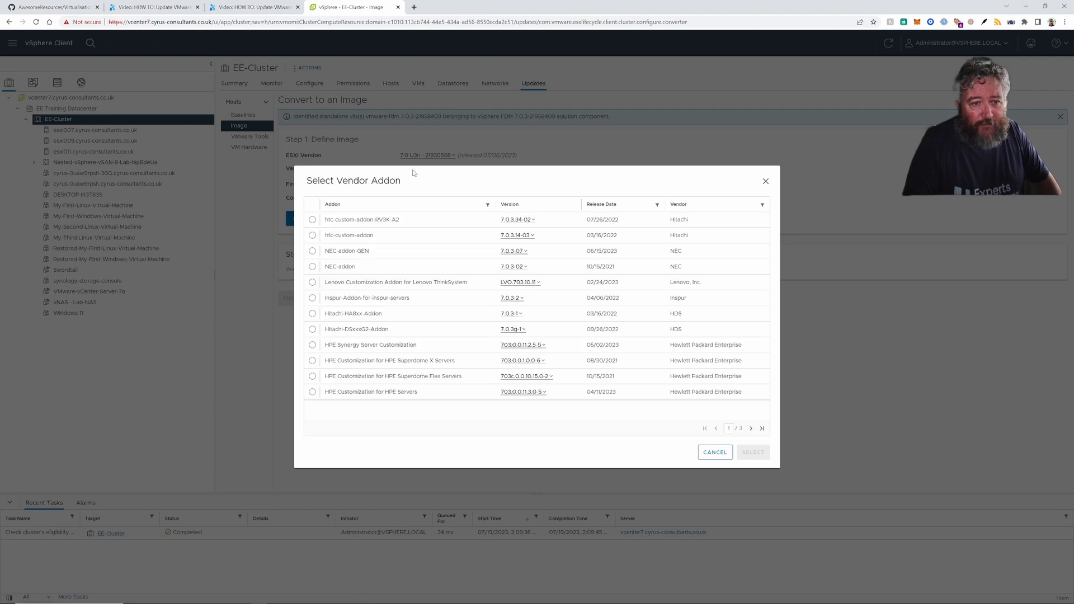
{"action": "left_click", "coordinate": [333, 205]}
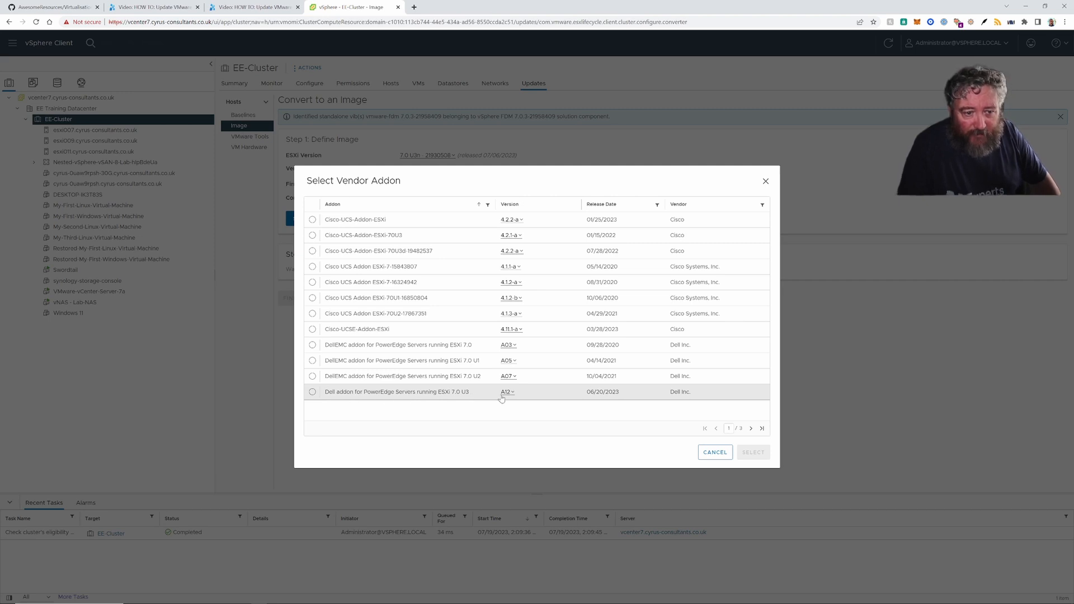
{"action": "left_click", "coordinate": [312, 392]}
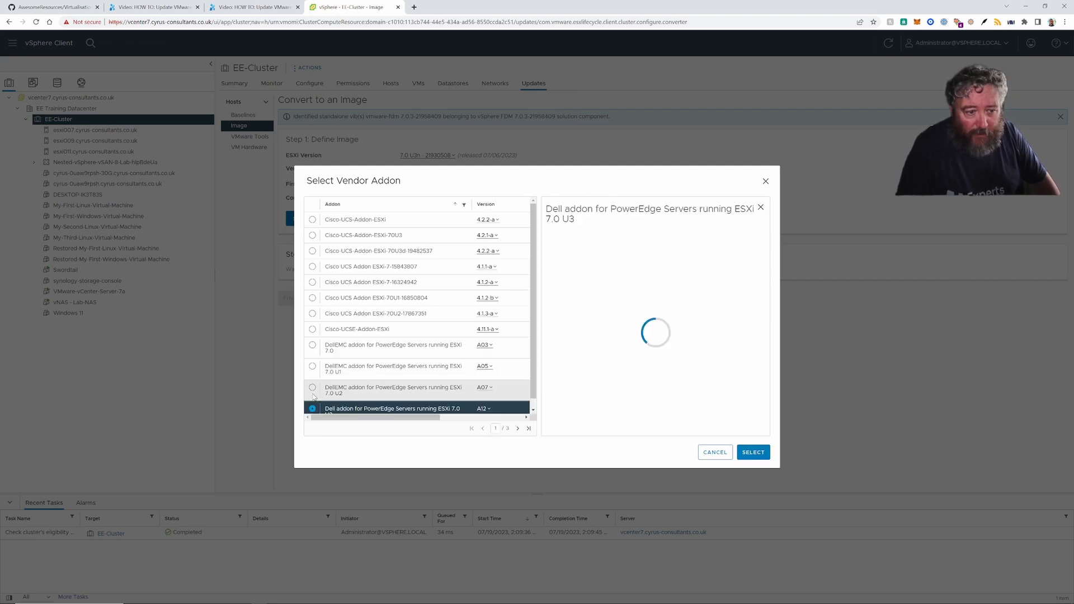
{"action": "left_click", "coordinate": [759, 456]}
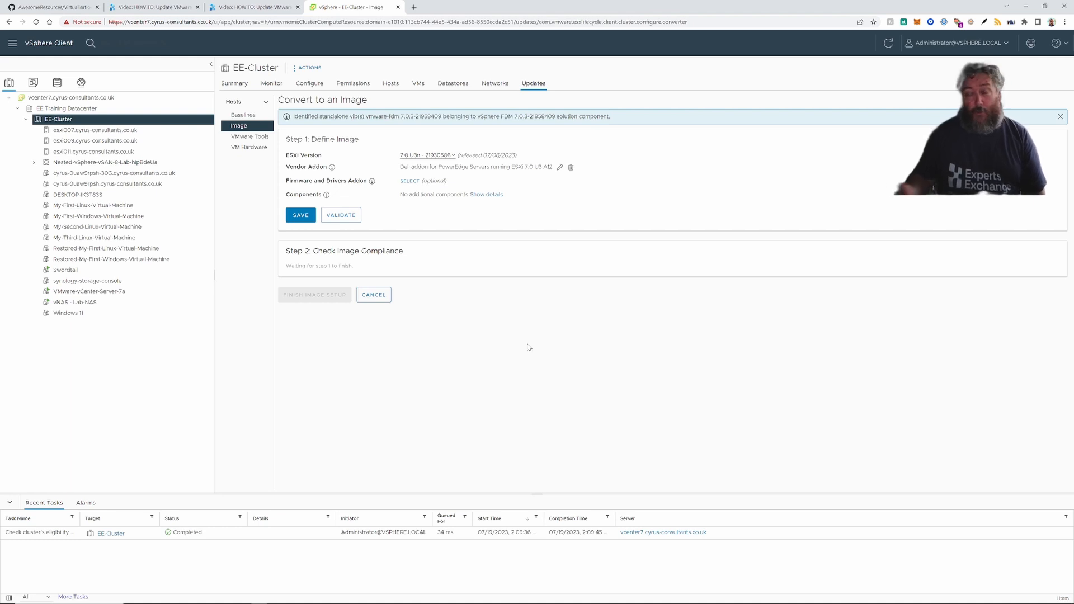
Step: Validate the defined cluster image and save it to run the compliance check
{"action": "left_click", "coordinate": [340, 218]}
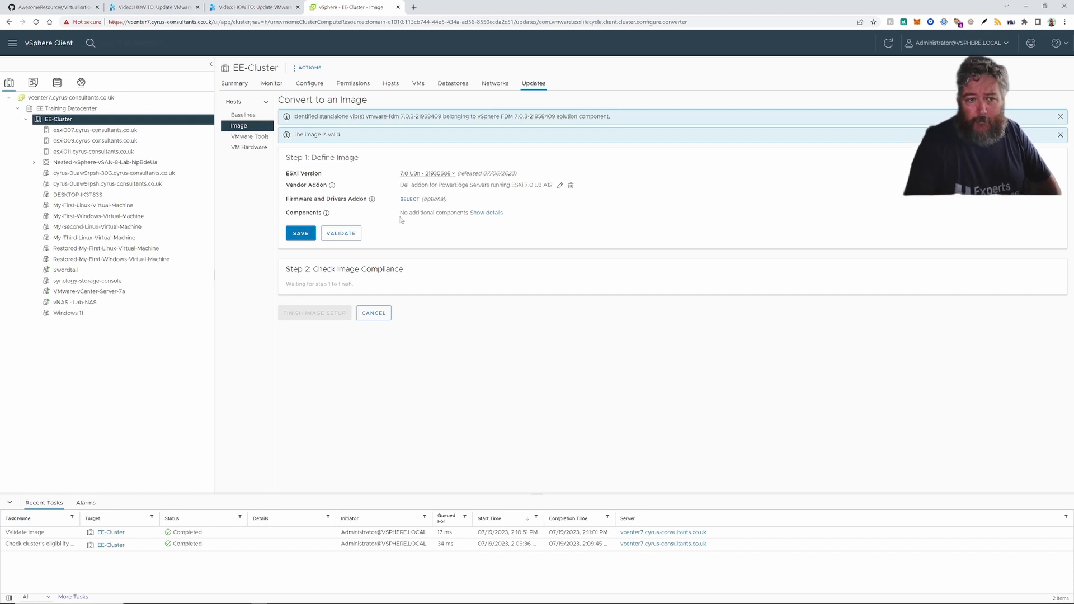
{"action": "left_click", "coordinate": [305, 235]}
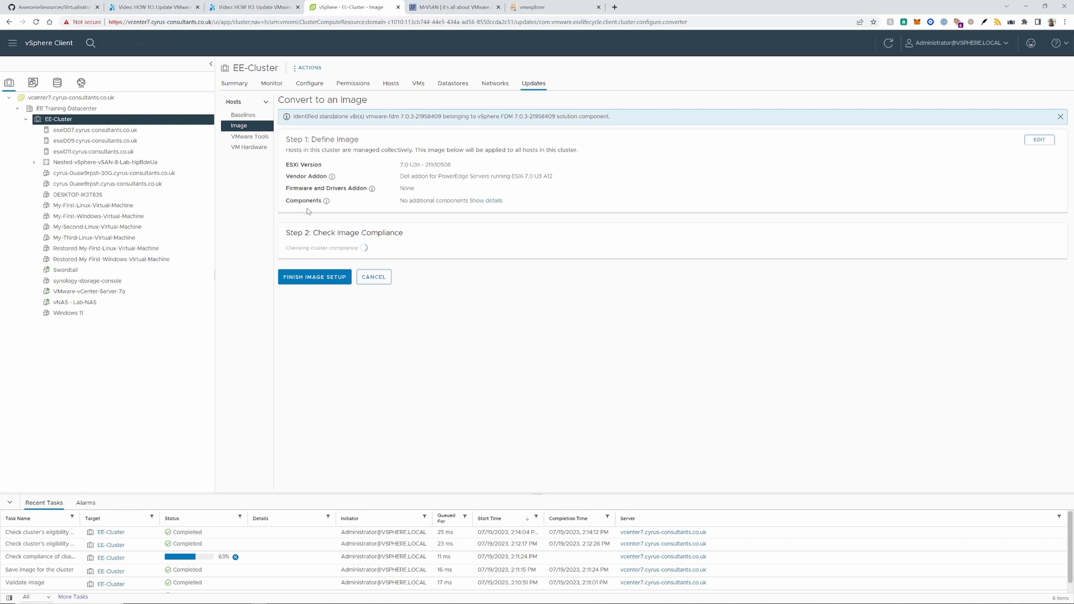
Step: Shut down the guest operating system of the vNAS - Lab-NAS virtual machine
{"action": "left_click", "coordinate": [103, 303]}
{"action": "right_click", "coordinate": [103, 303]}
{"action": "mouse_move", "coordinate": [134, 285]}
{"action": "left_click", "coordinate": [260, 360]}
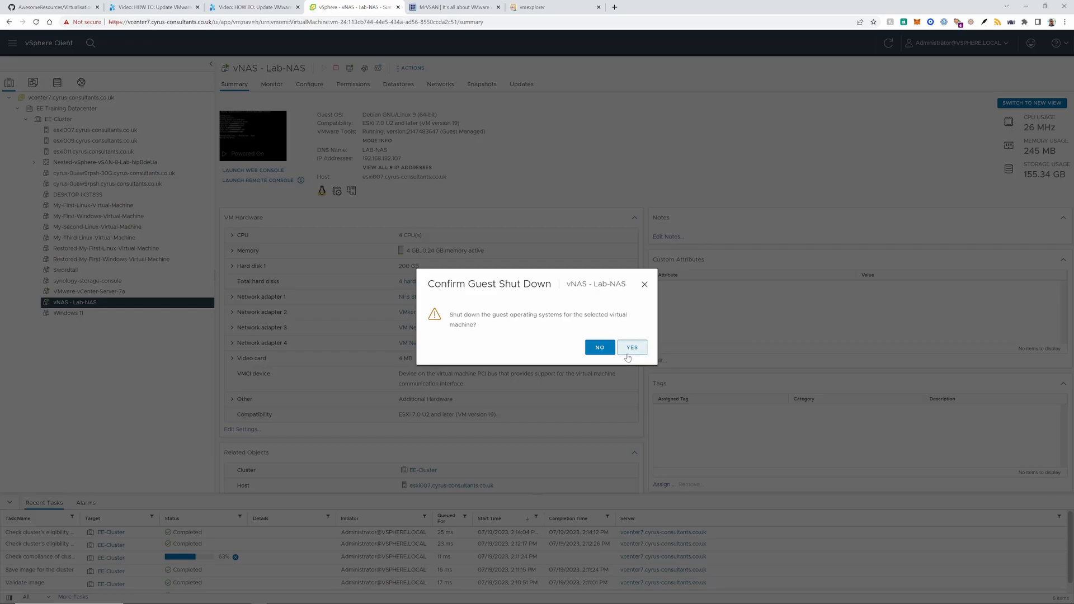
{"action": "left_click", "coordinate": [631, 351]}
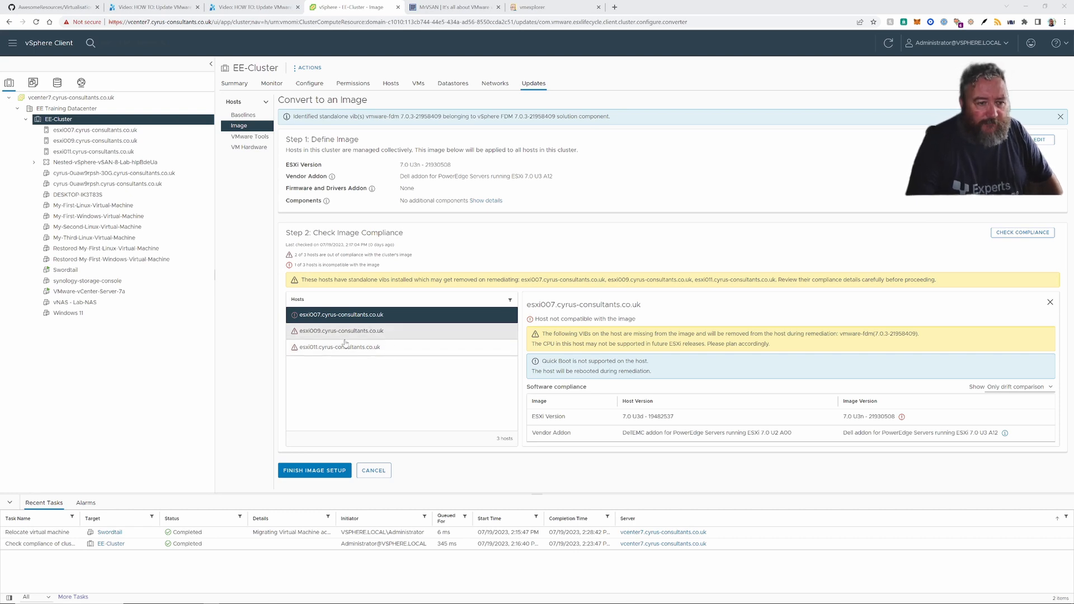
Step: Examine the image compliance details and extra components of hosts esxi009 and esxi011
{"action": "left_click", "coordinate": [323, 335]}
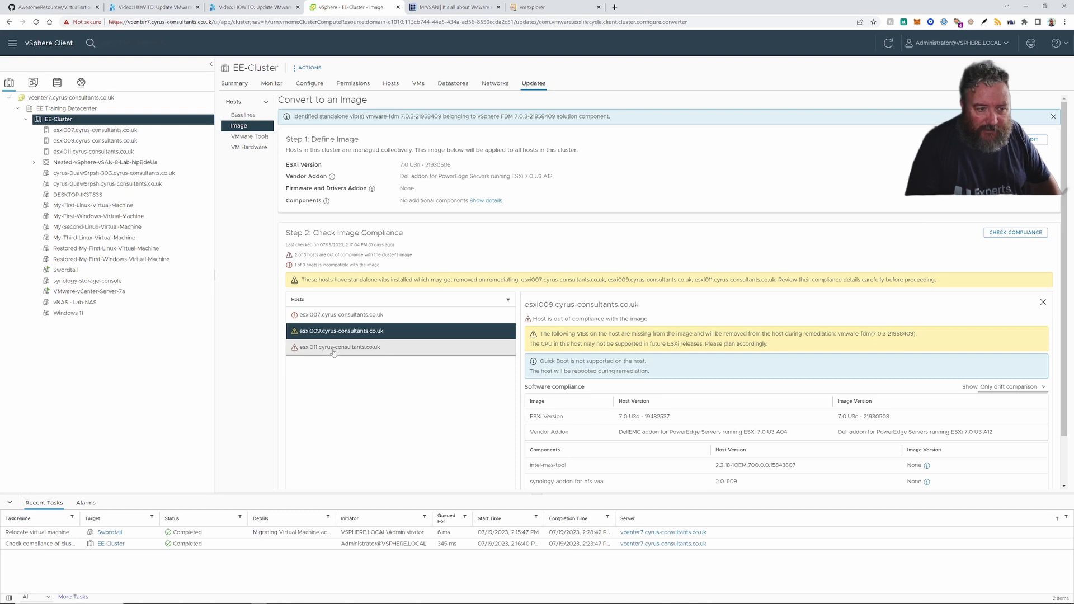
{"action": "left_click", "coordinate": [316, 353]}
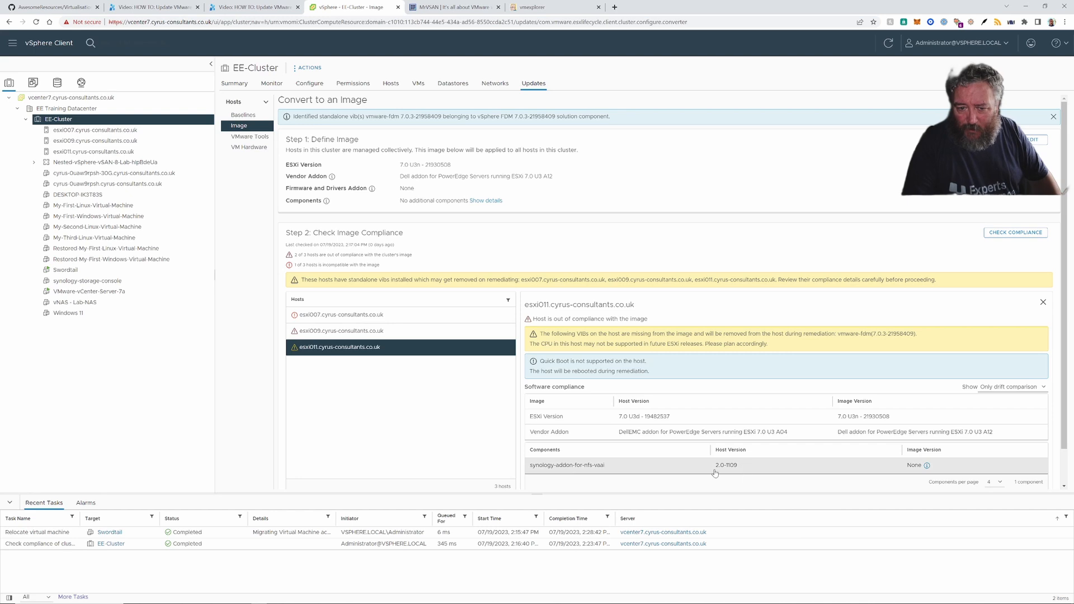
{"action": "scroll", "coordinate": [673, 470], "scroll_direction": "down", "scroll_amount": 1}
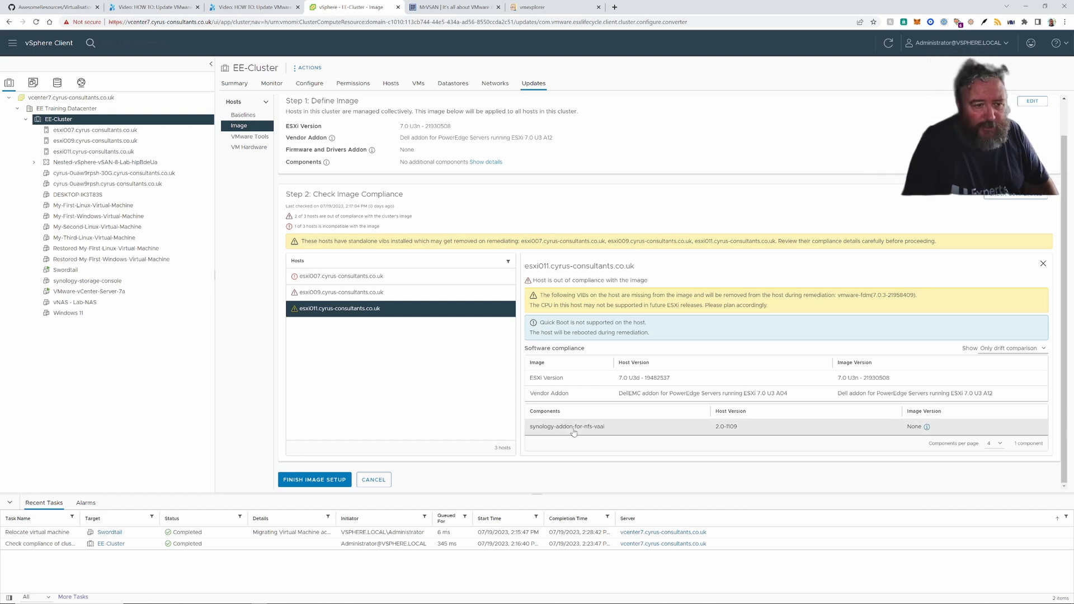
{"action": "left_click", "coordinate": [394, 294]}
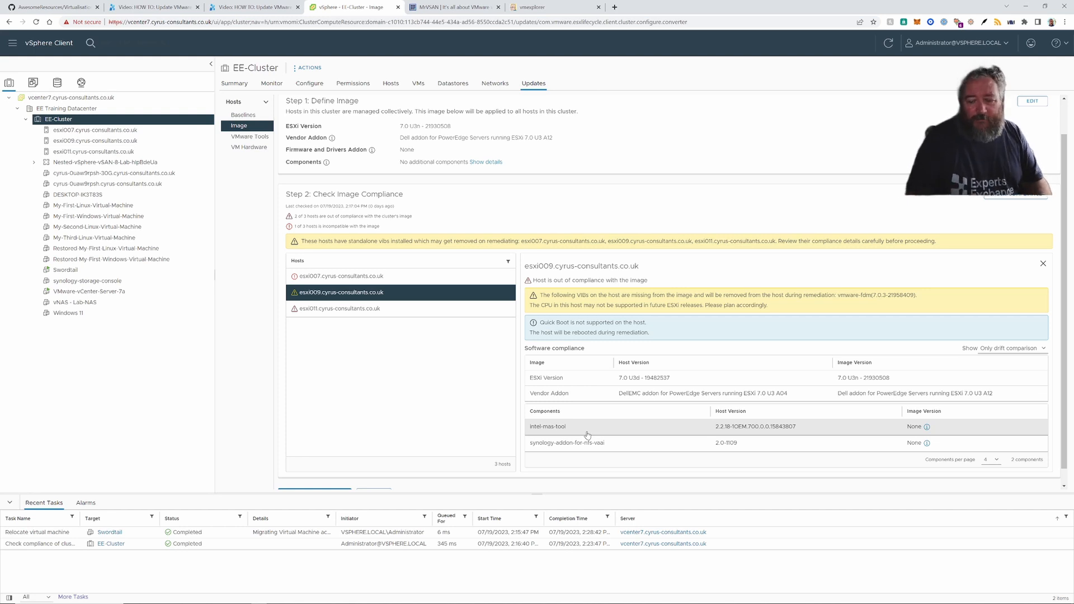
Step: View the Mr vSAN and vmexplorer blogs in the browser and return to the EE-Cluster image page
{"action": "left_click", "coordinate": [450, 7]}
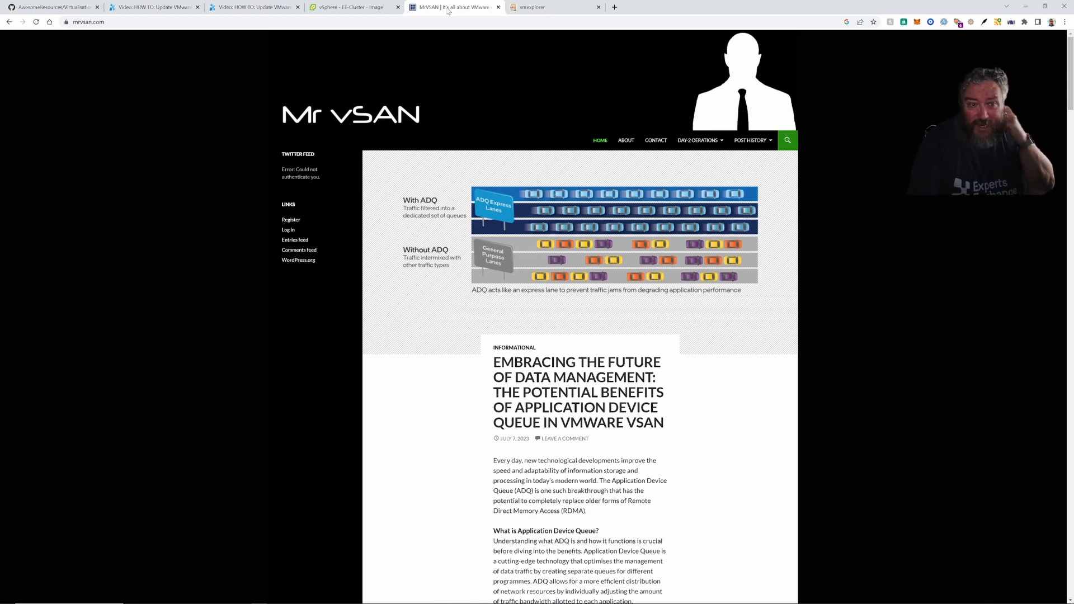
{"action": "left_click", "coordinate": [532, 9]}
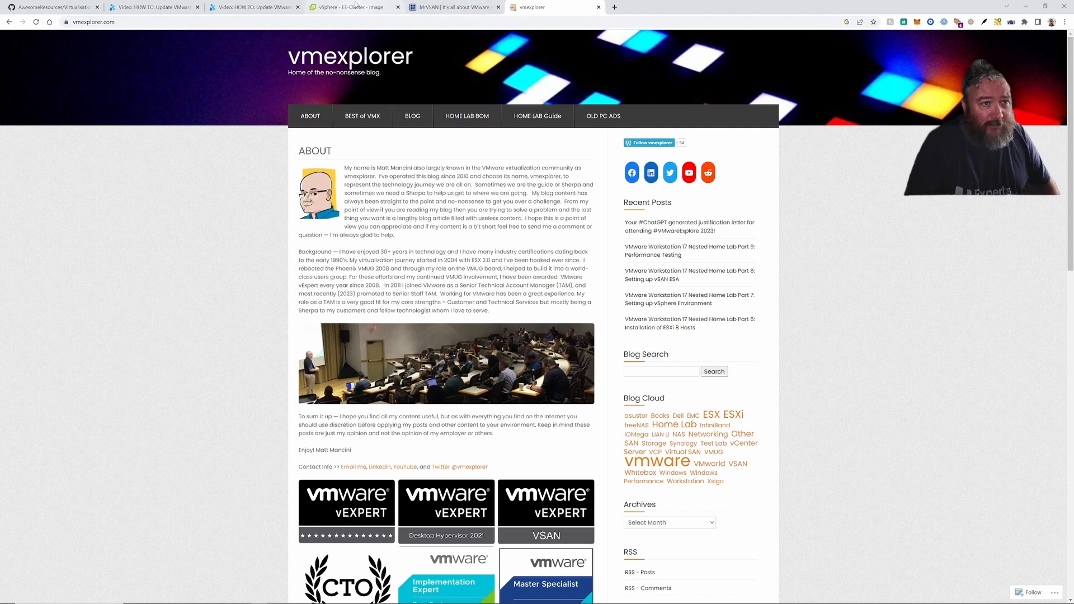
{"action": "left_click", "coordinate": [355, 7]}
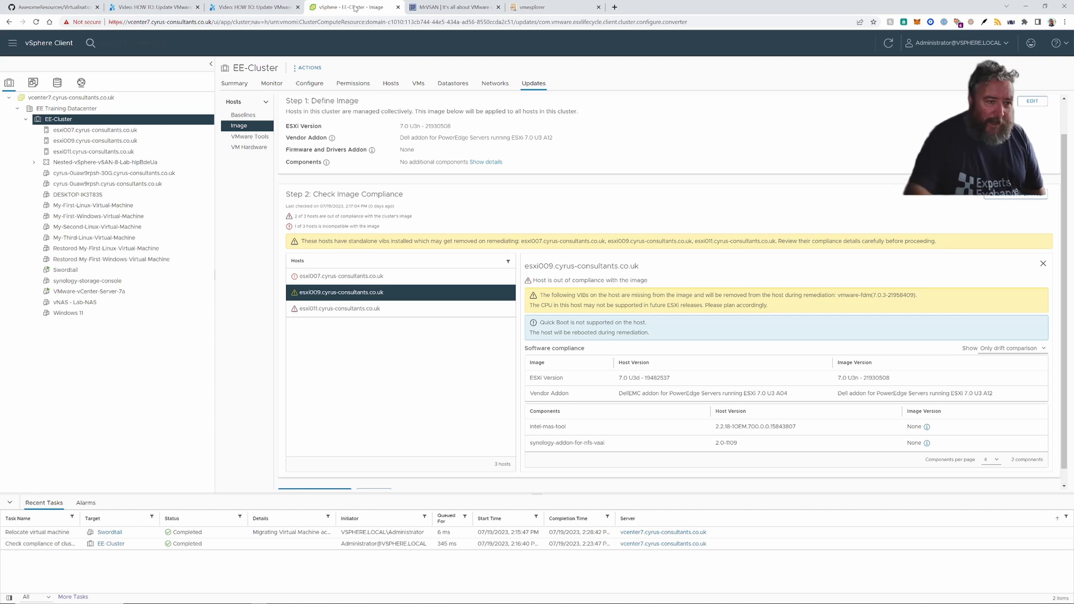
Step: Compare the compliance details of esxi007 and esxi009, and read the ESXi version error reported for esxi007
{"action": "left_click", "coordinate": [323, 280]}
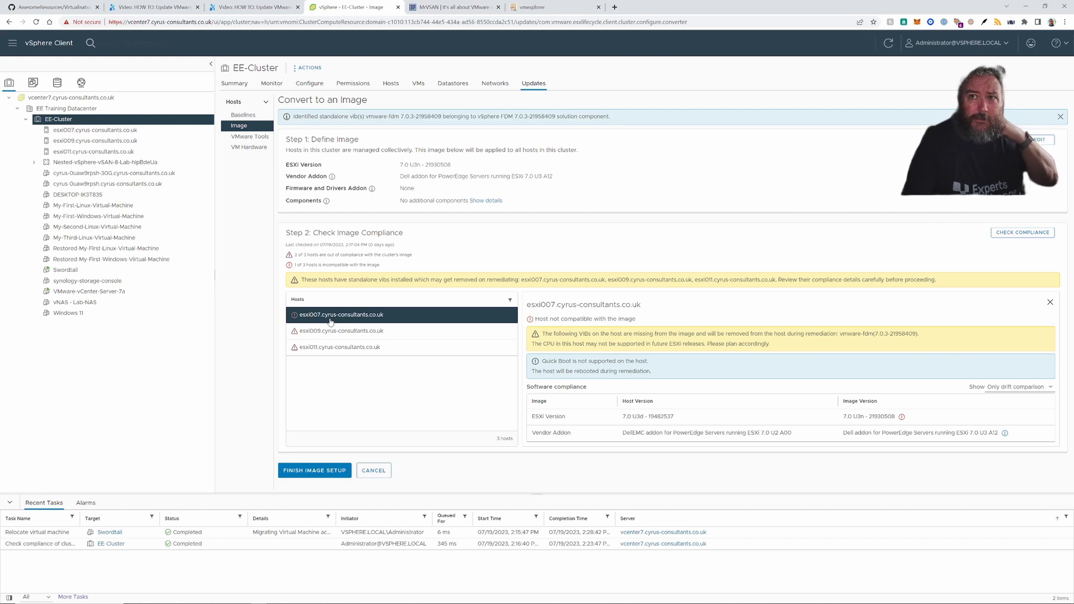
{"action": "left_click", "coordinate": [341, 339]}
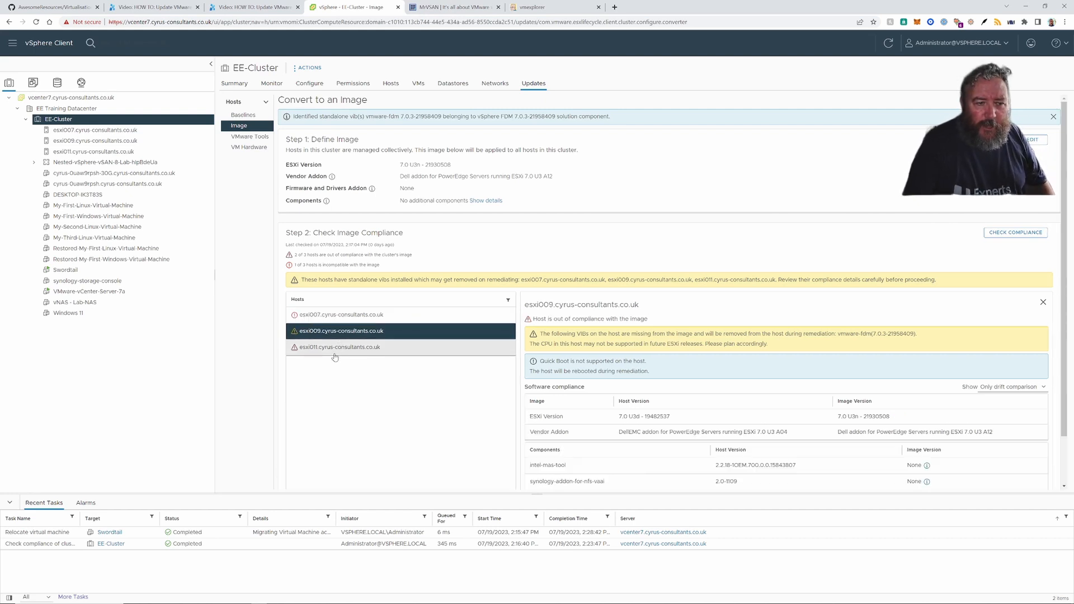
{"action": "left_click", "coordinate": [315, 316]}
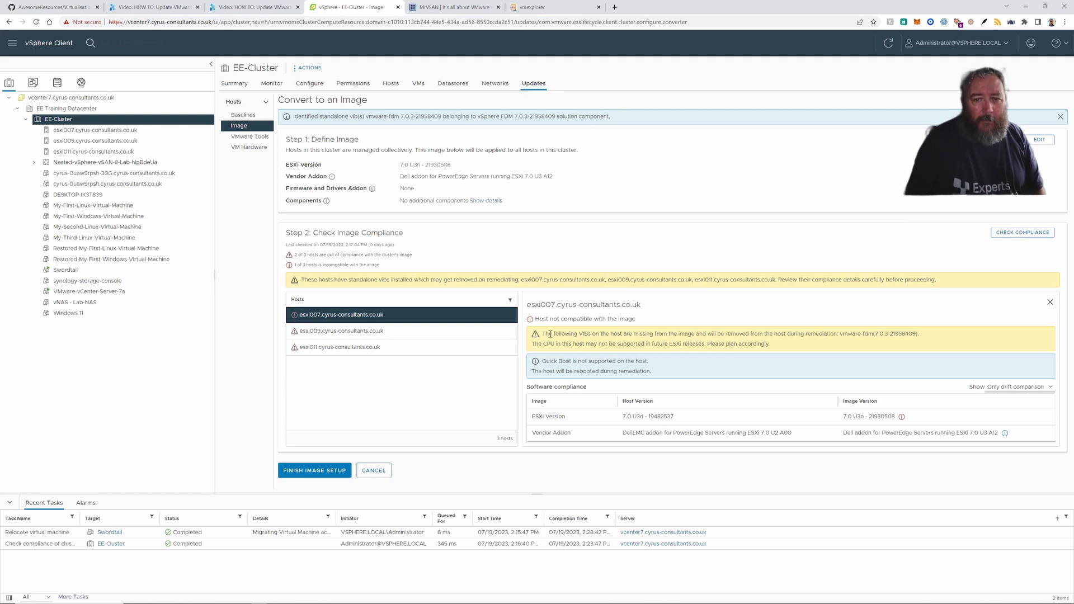
{"action": "left_click", "coordinate": [903, 418]}
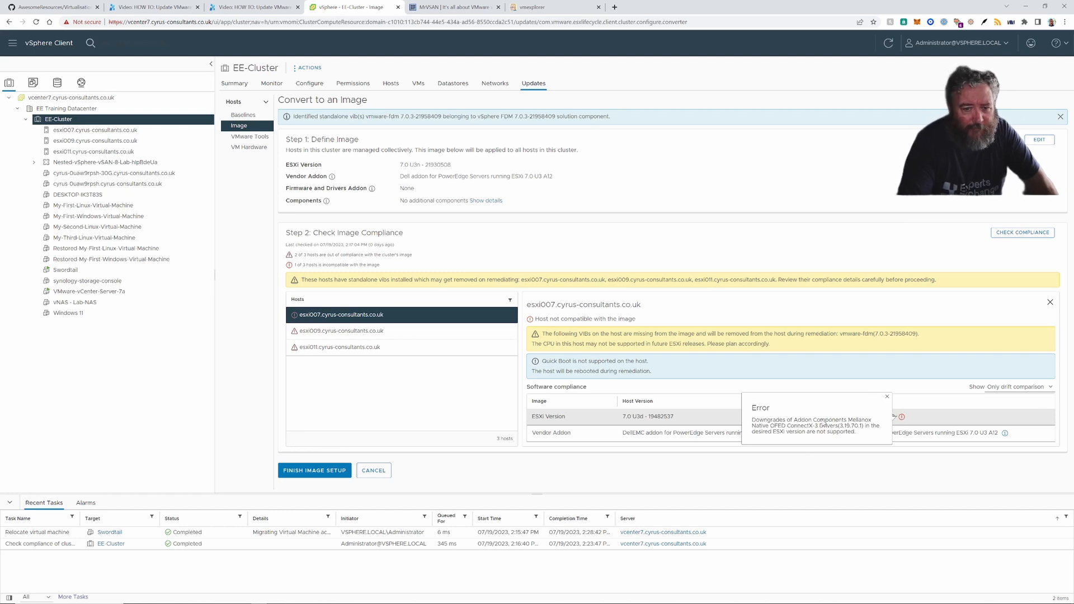
{"action": "left_click", "coordinate": [887, 398]}
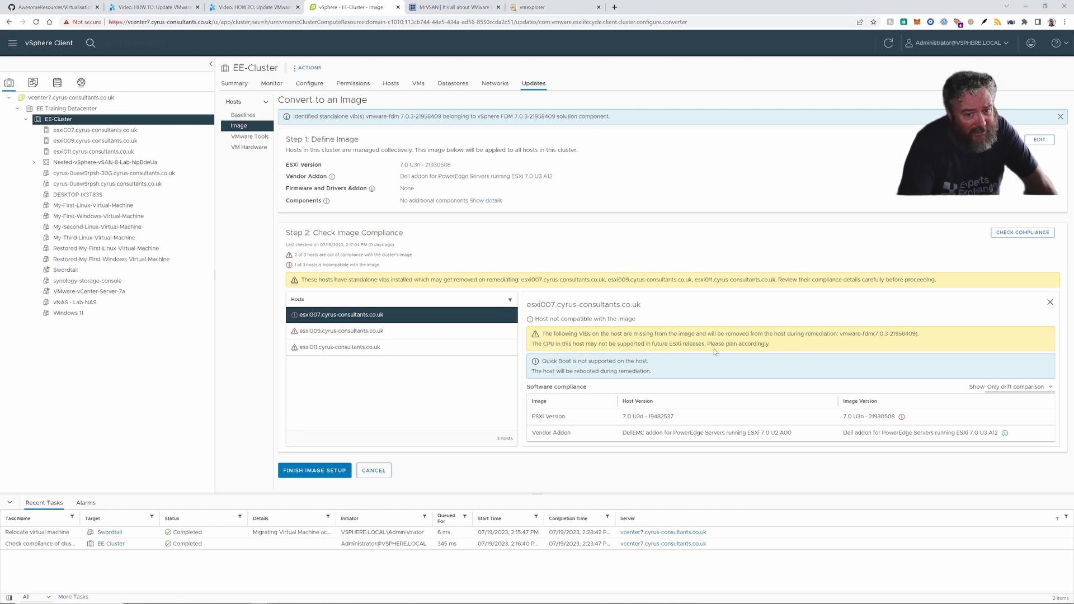
Step: Finish the image setup for EE-Cluster, confirming that the image replaces all attached baselines, and check the resulting tasks
{"action": "left_click", "coordinate": [317, 473]}
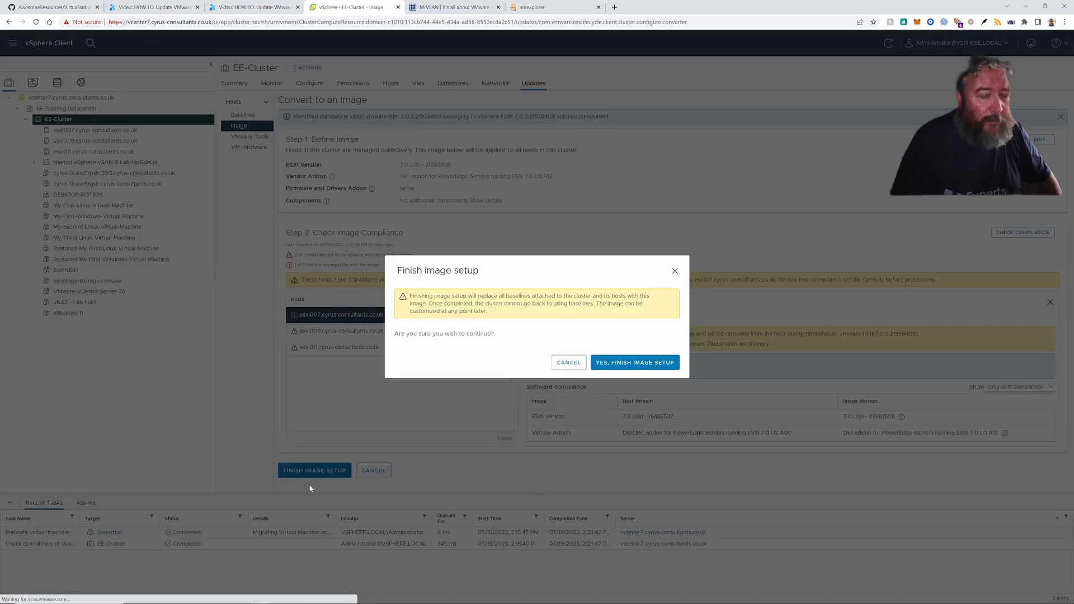
{"action": "left_click", "coordinate": [631, 363]}
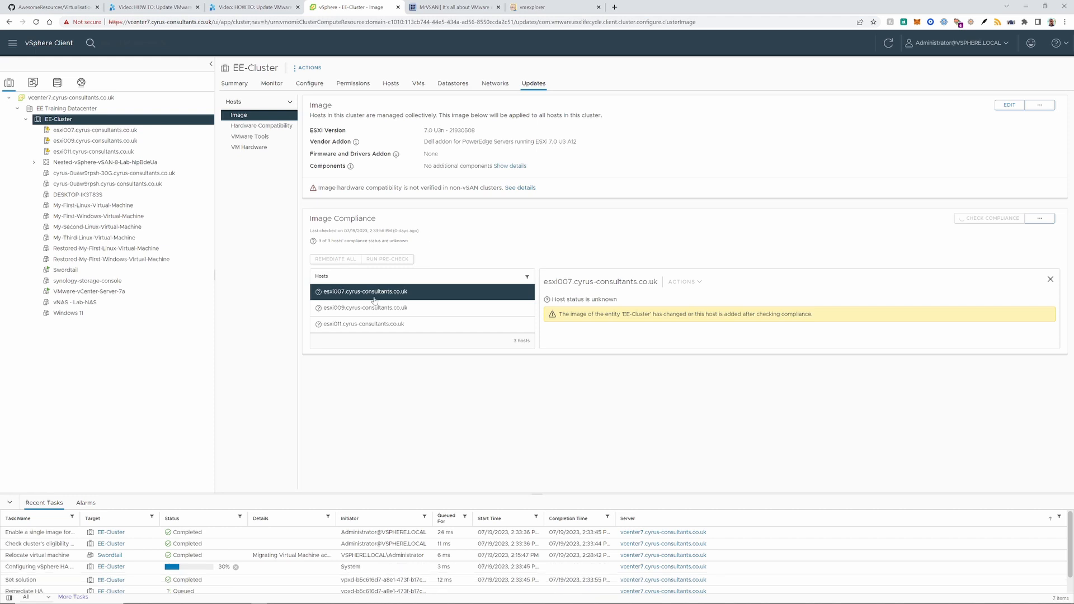
{"action": "scroll", "coordinate": [385, 559], "scroll_direction": "down", "scroll_amount": 1}
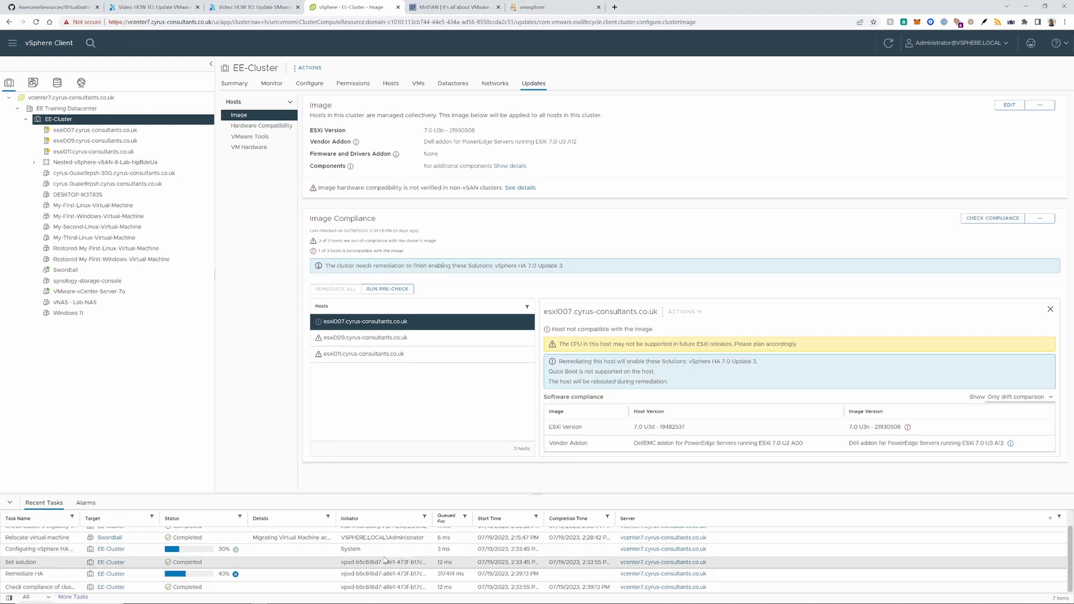
Step: Review the image compliance of esxi007, esxi009 and esxi011, and read the error on esxi007's ESXi image version
{"action": "left_click", "coordinate": [907, 428]}
{"action": "left_click", "coordinate": [893, 408]}
{"action": "left_click", "coordinate": [448, 338]}
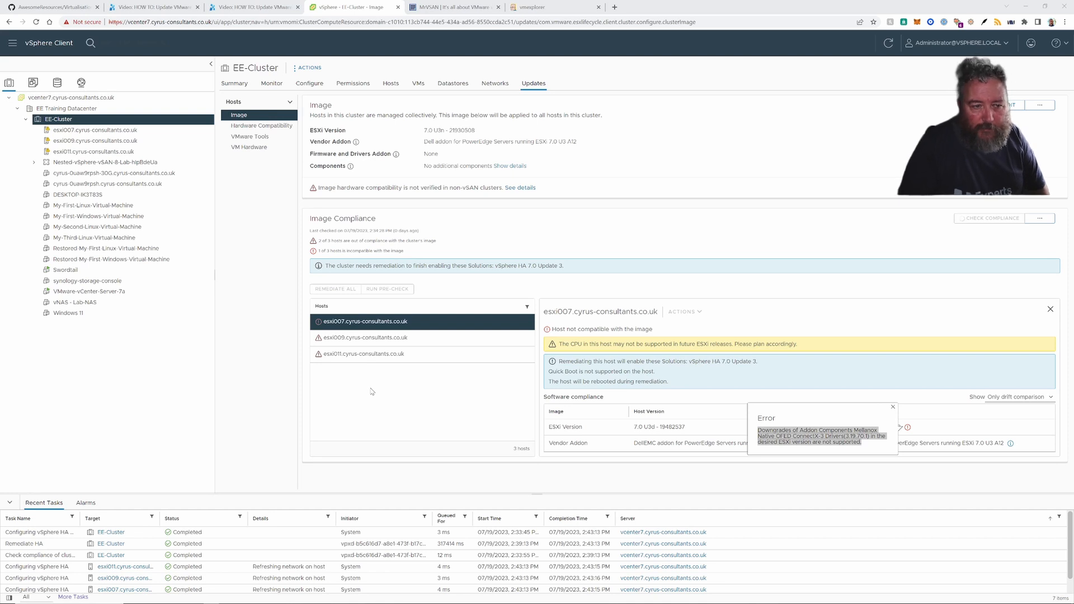
{"action": "left_click", "coordinate": [386, 338]}
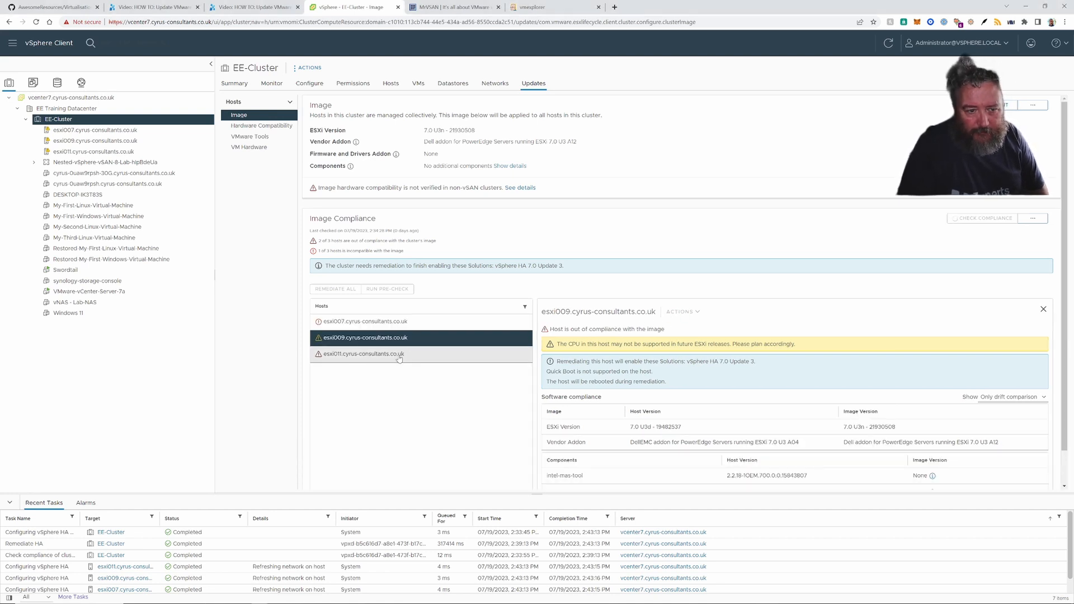
{"action": "left_click", "coordinate": [480, 357]}
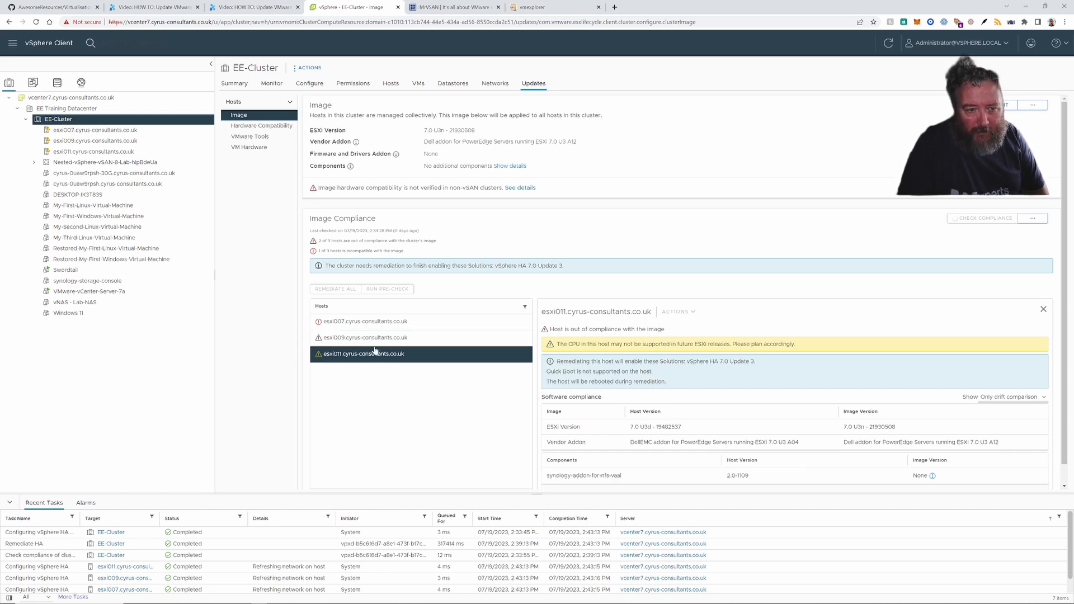
{"action": "left_click", "coordinate": [385, 327]}
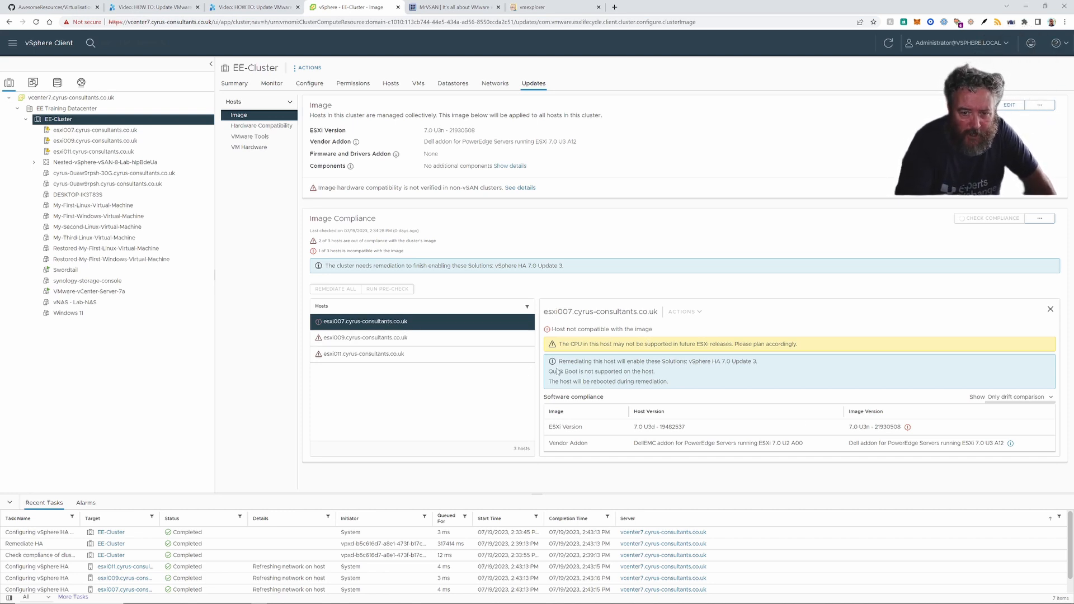
{"action": "left_click", "coordinate": [908, 429]}
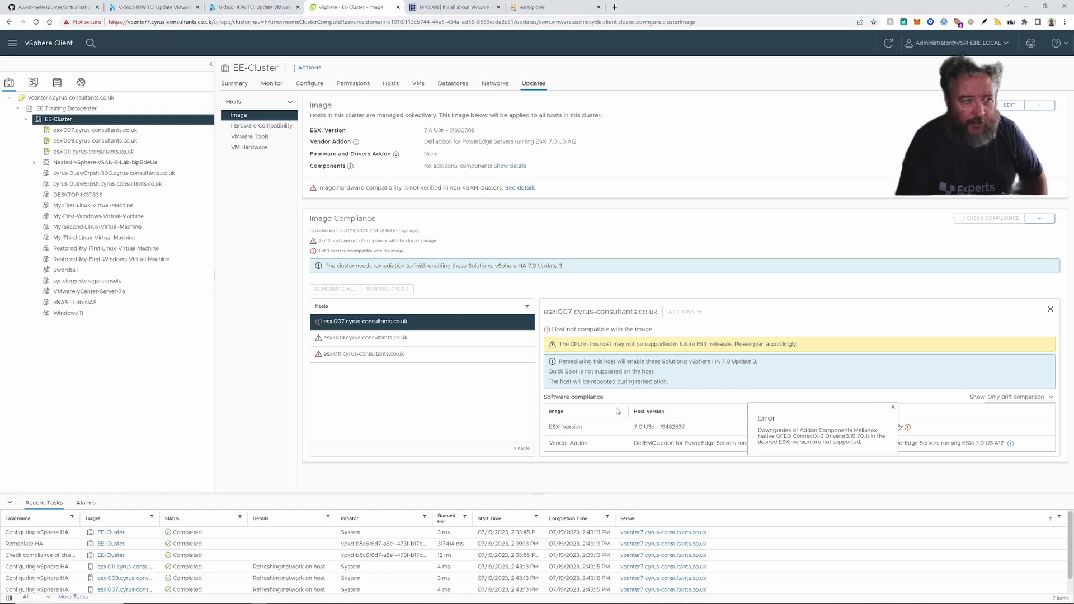
Step: Start the ESXi Shell and SSH services on host esxi007.cyrus-consultants.co.uk
{"action": "left_click", "coordinate": [129, 131]}
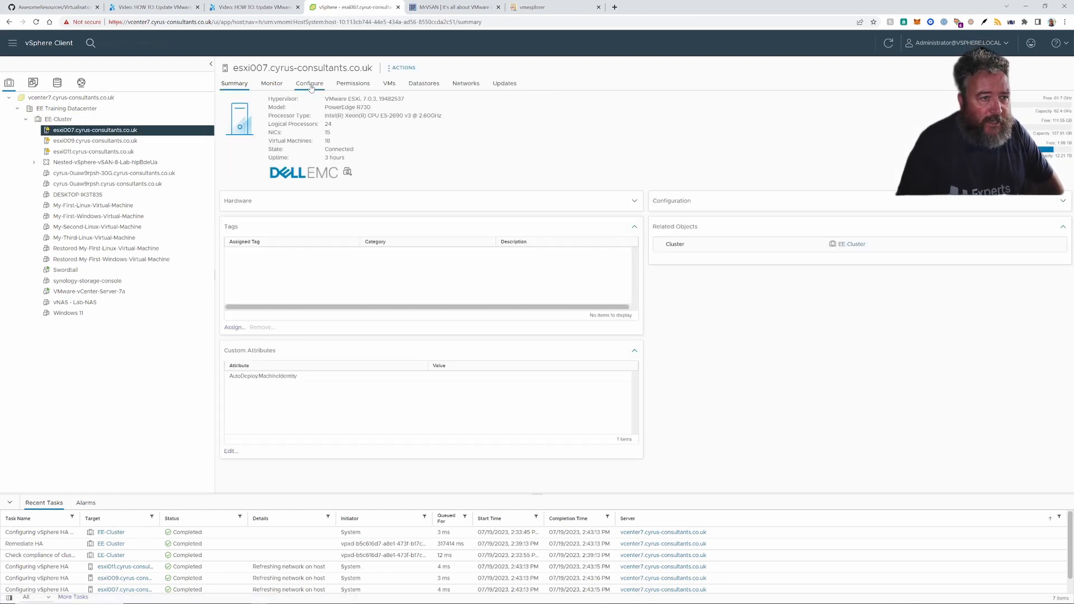
{"action": "left_click", "coordinate": [310, 83]}
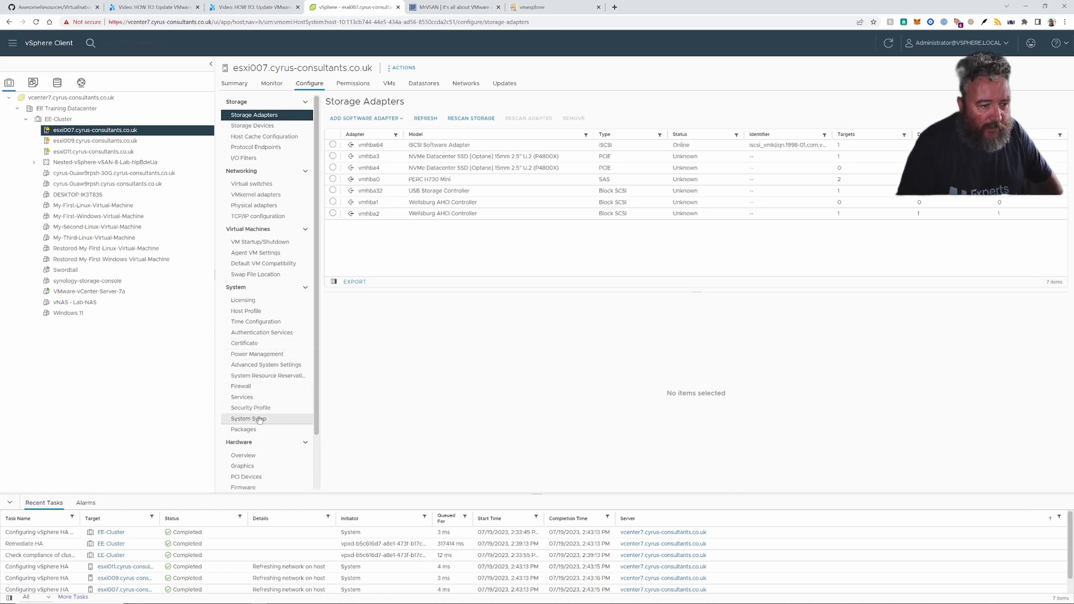
{"action": "left_click", "coordinate": [256, 398]}
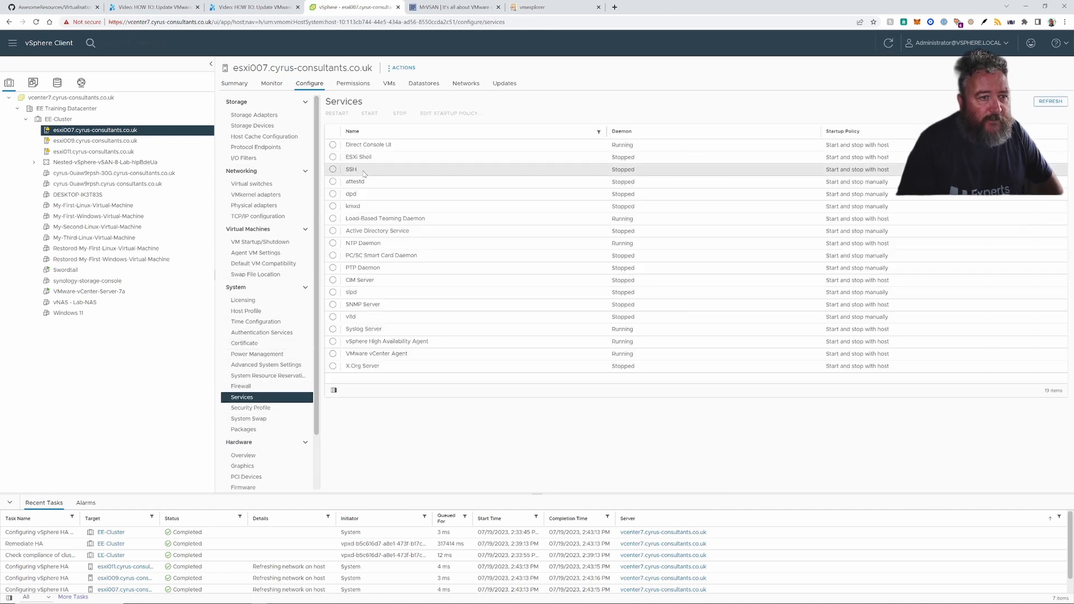
{"action": "left_click", "coordinate": [333, 158]}
{"action": "left_click", "coordinate": [369, 115]}
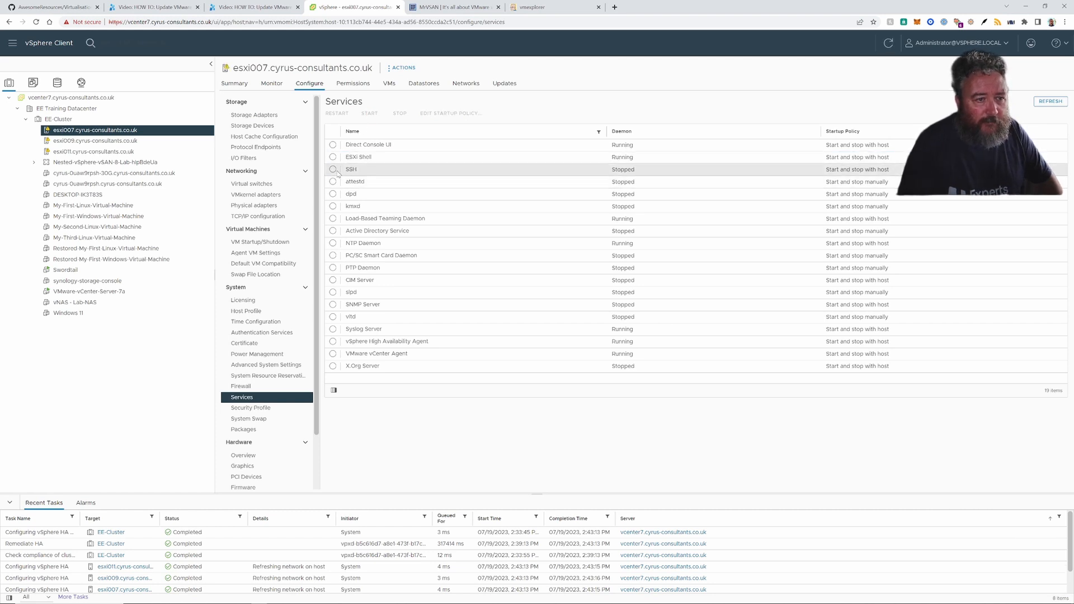
{"action": "left_click", "coordinate": [334, 170]}
{"action": "left_click", "coordinate": [370, 114]}
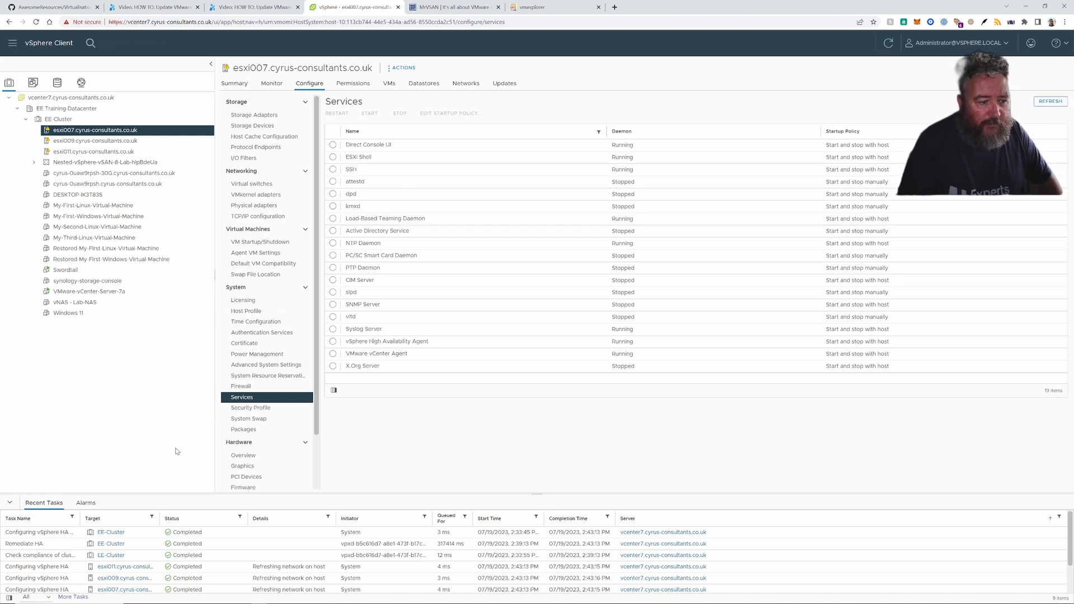
Step: Launch PuTTY and move its configuration window clear of the services list
{"action": "mouse_move", "coordinate": [112, 595]}
{"action": "left_click", "coordinate": [39, 598]}
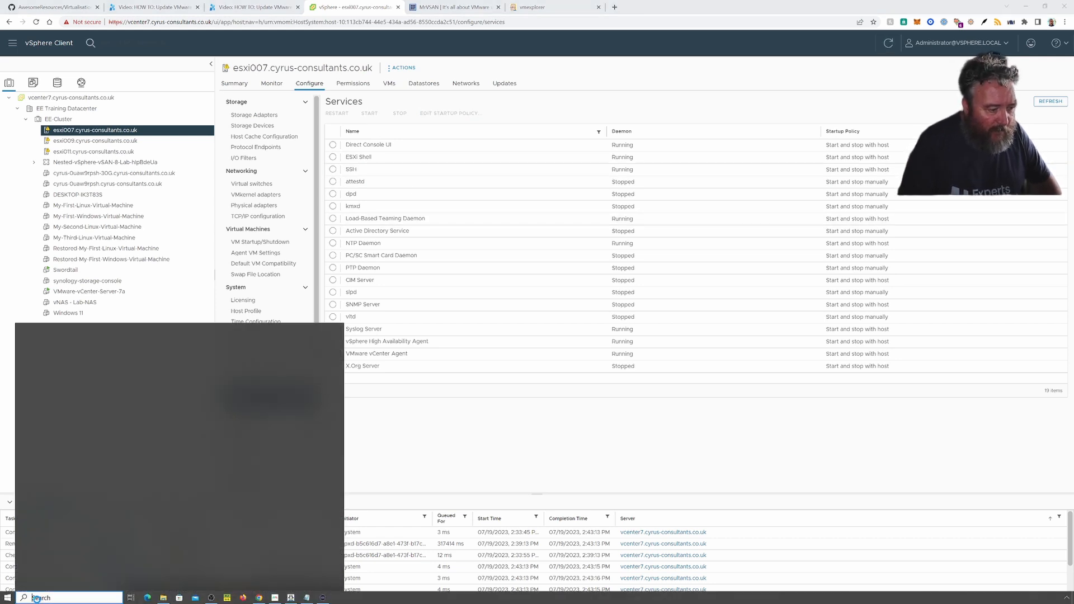
{"action": "type", "text": "putty"}
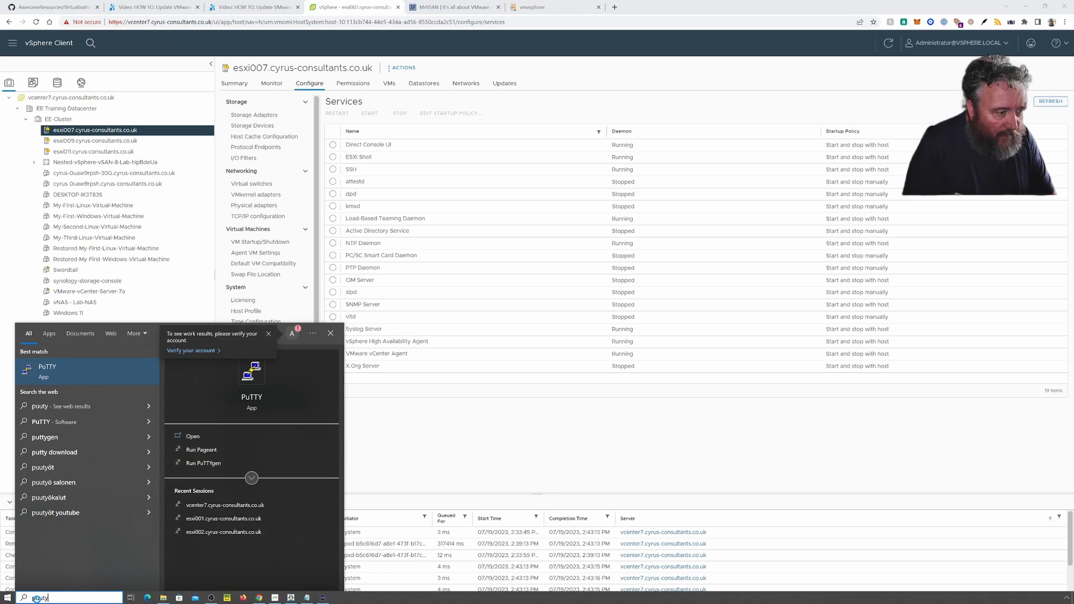
{"action": "key", "text": "Return"}
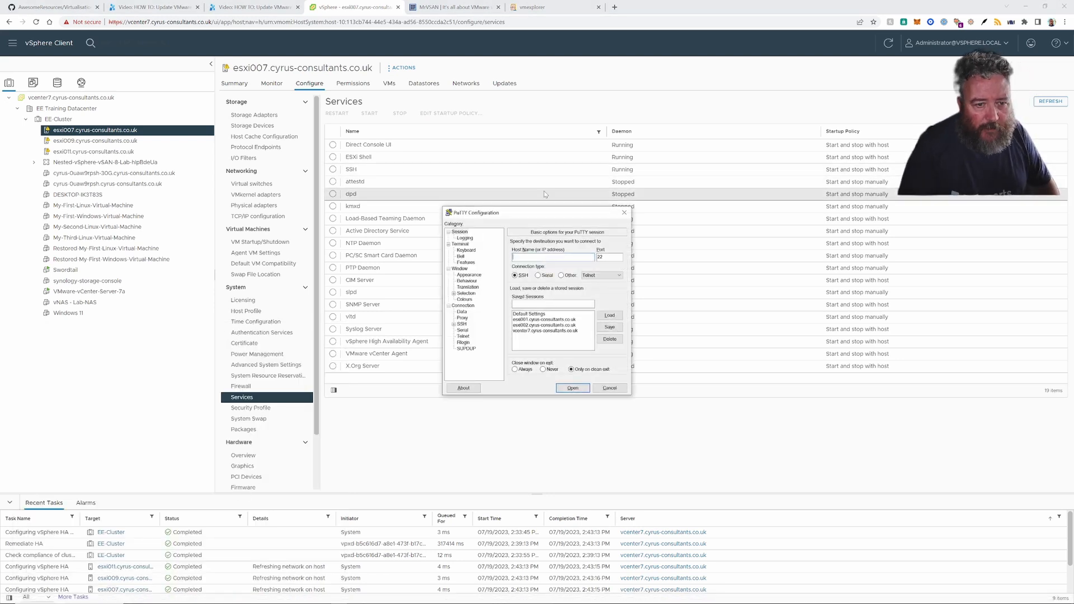
{"action": "left_click_drag", "start_coordinate": [553, 212], "coordinate": [182, 197]}
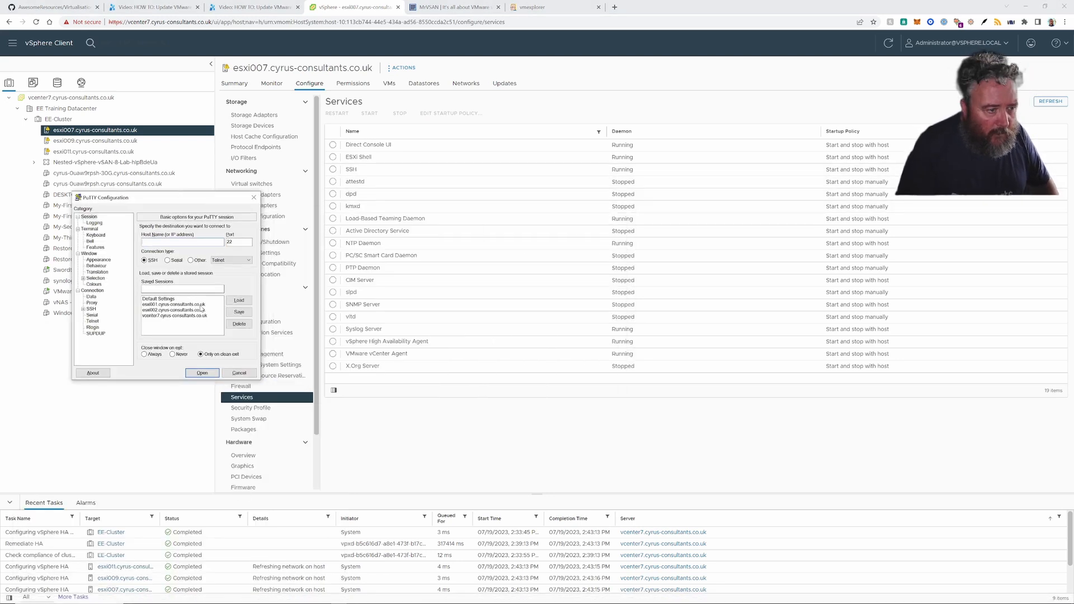
Step: Base a new PuTTY session on the saved esxi001 one, with esxi007.cyrus-consultants.co.uk as host and session name, and save it
{"action": "left_click", "coordinate": [199, 305]}
{"action": "left_click", "coordinate": [239, 301]}
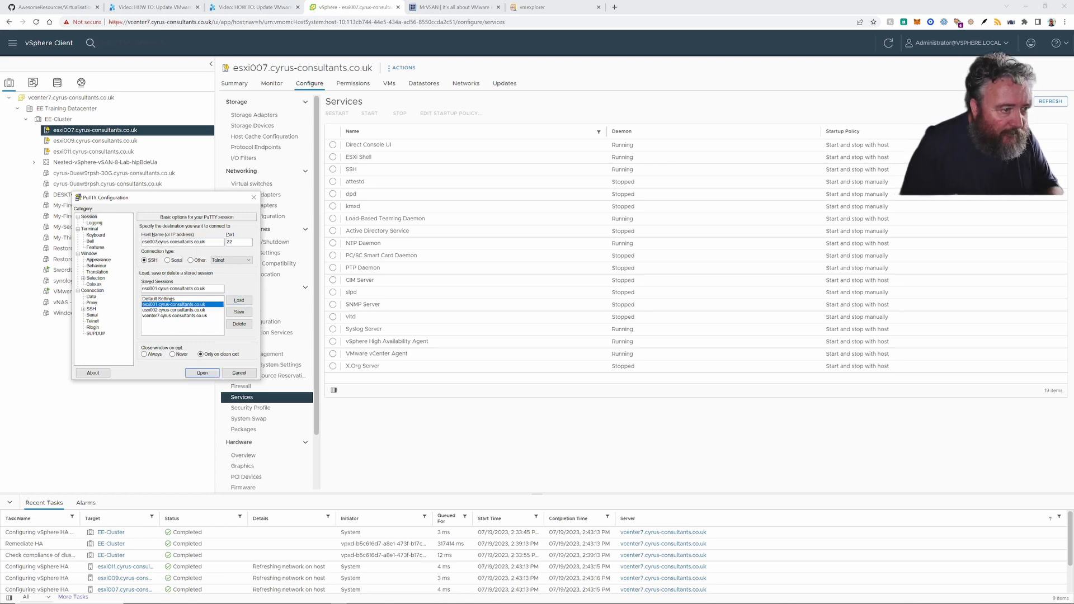
{"action": "double_click", "coordinate": [216, 243]}
{"action": "key", "text": "ctrl+c"}
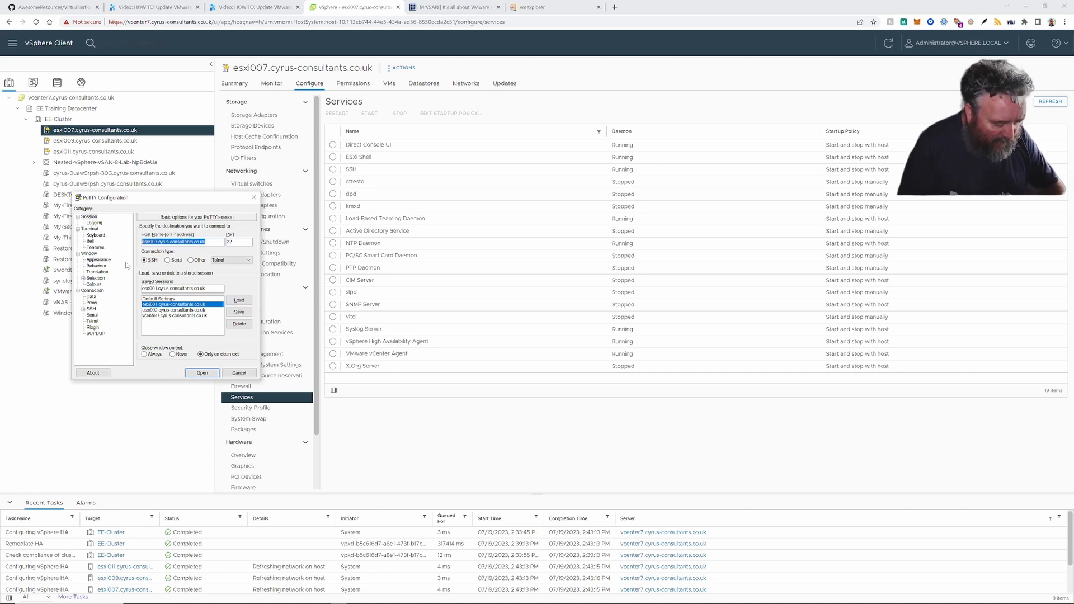
{"action": "left_click_drag", "start_coordinate": [206, 290], "coordinate": [137, 284]}
{"action": "key", "text": "ctrl+v"}
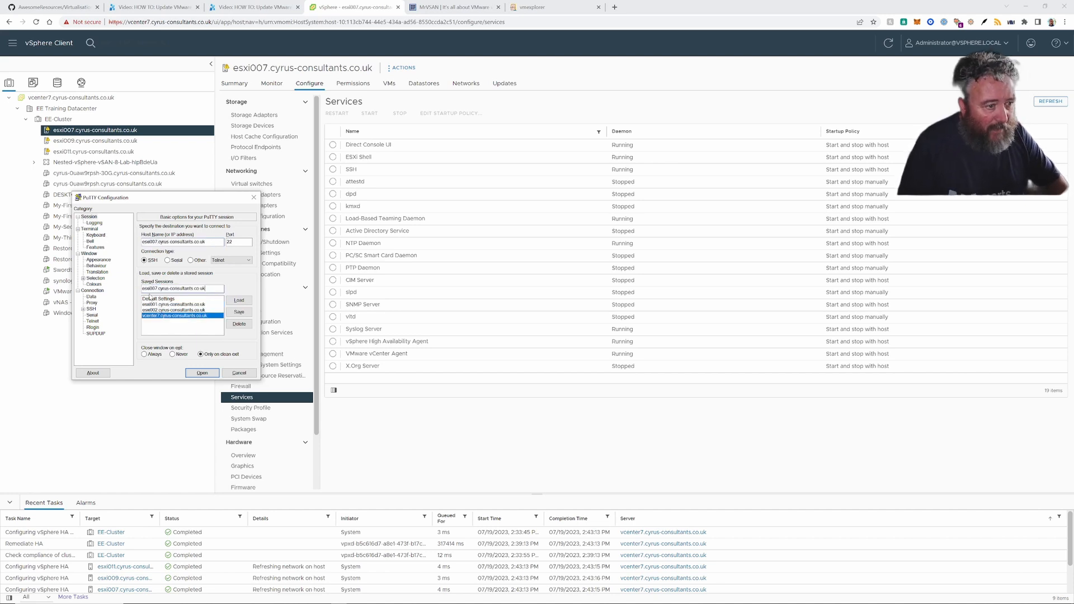
{"action": "left_click", "coordinate": [239, 313]}
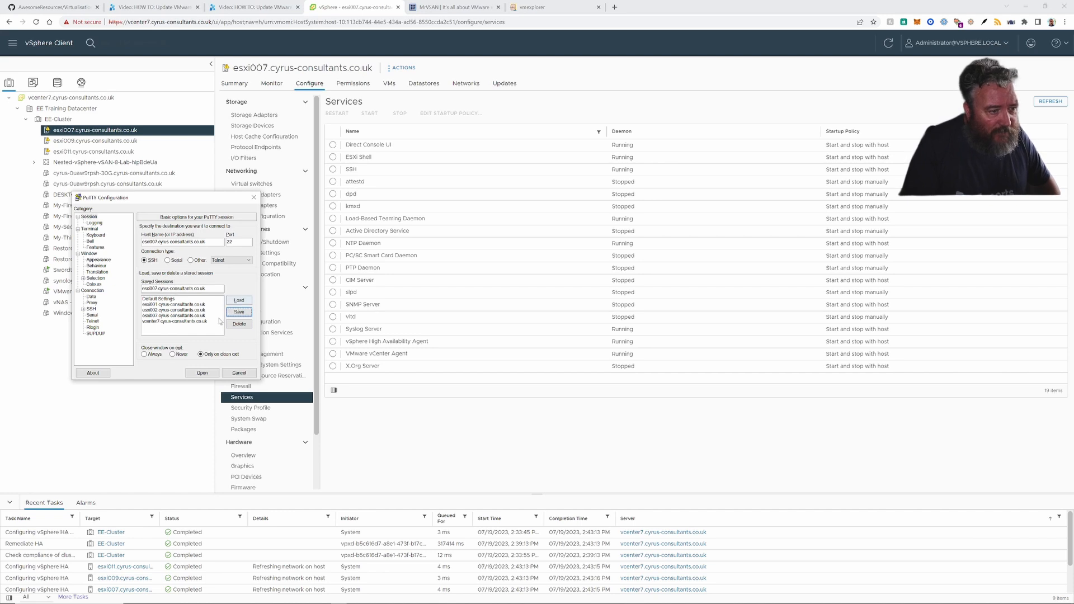
Step: Open the saved esxi007 SSH session, accept the host key, and log in as root with the account password
{"action": "left_click", "coordinate": [246, 303]}
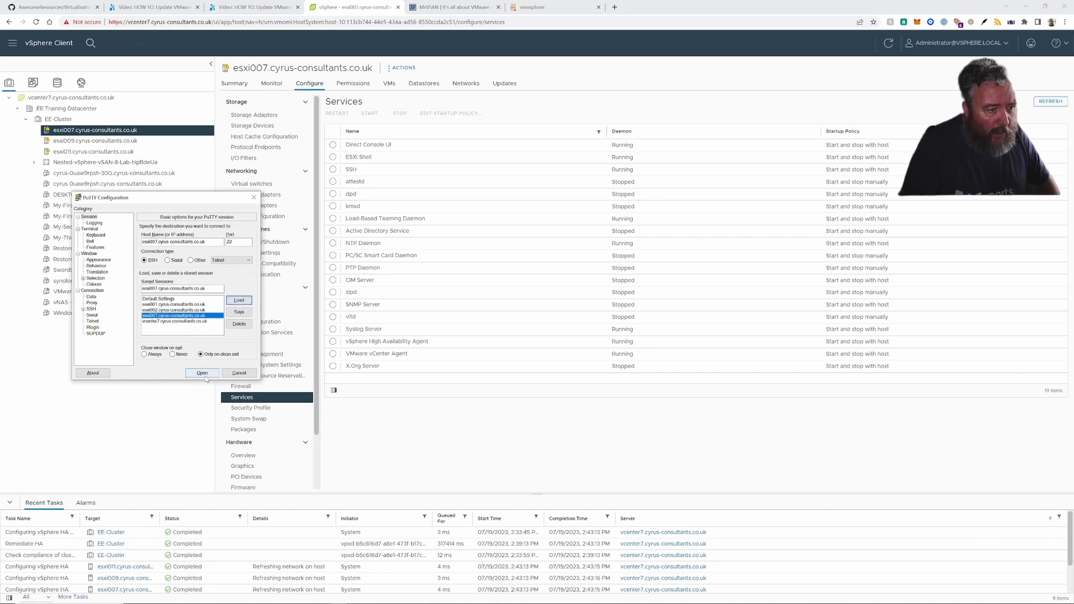
{"action": "left_click", "coordinate": [202, 372]}
{"action": "left_click", "coordinate": [241, 279]}
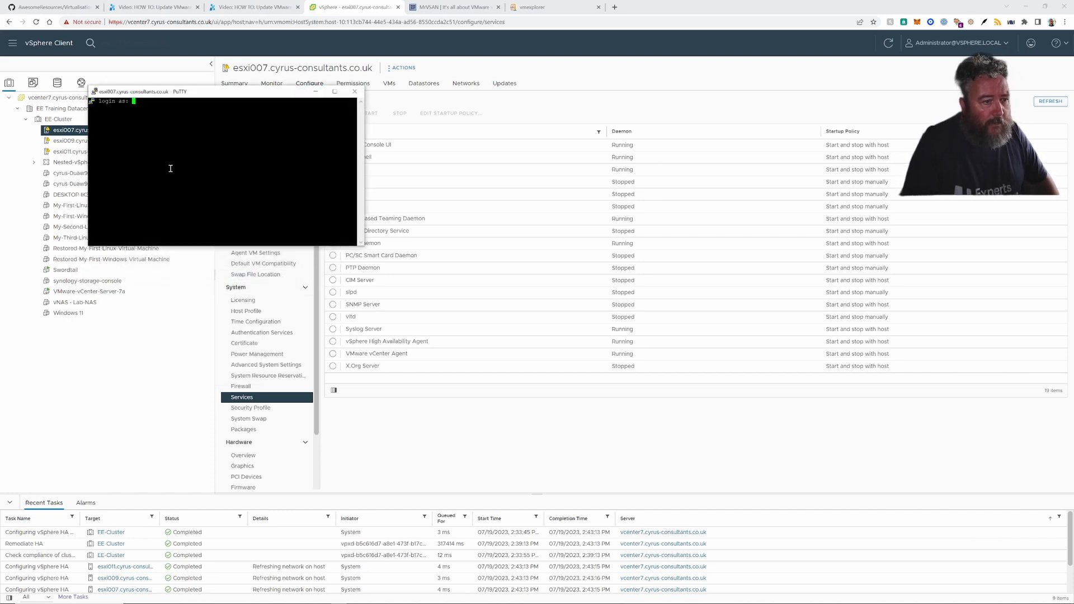
{"action": "type", "text": "root"}
{"action": "key", "text": "Return"}
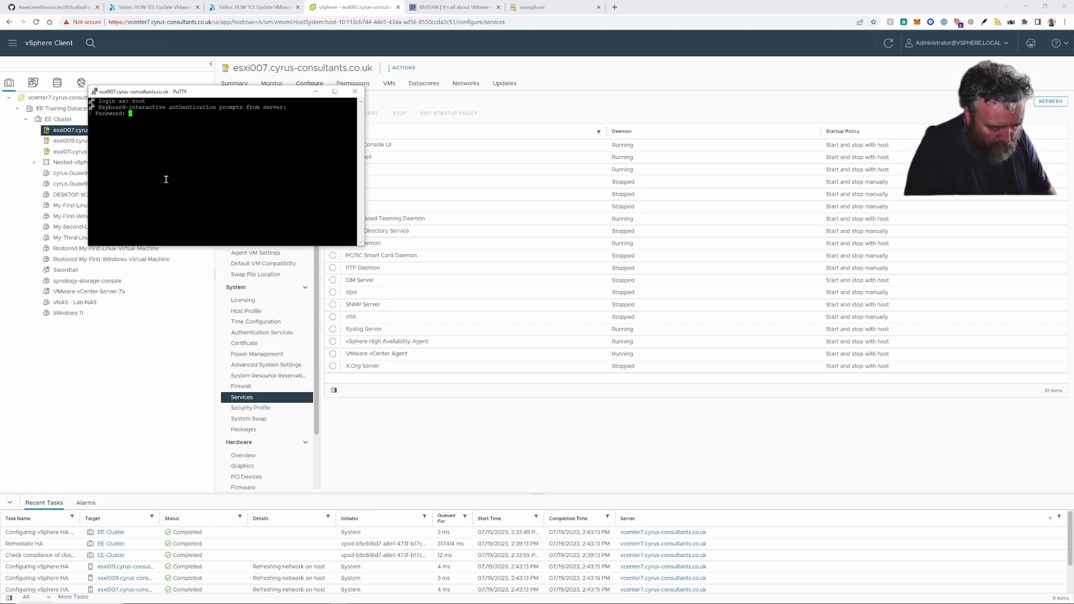
{"action": "key", "text": "Return"}
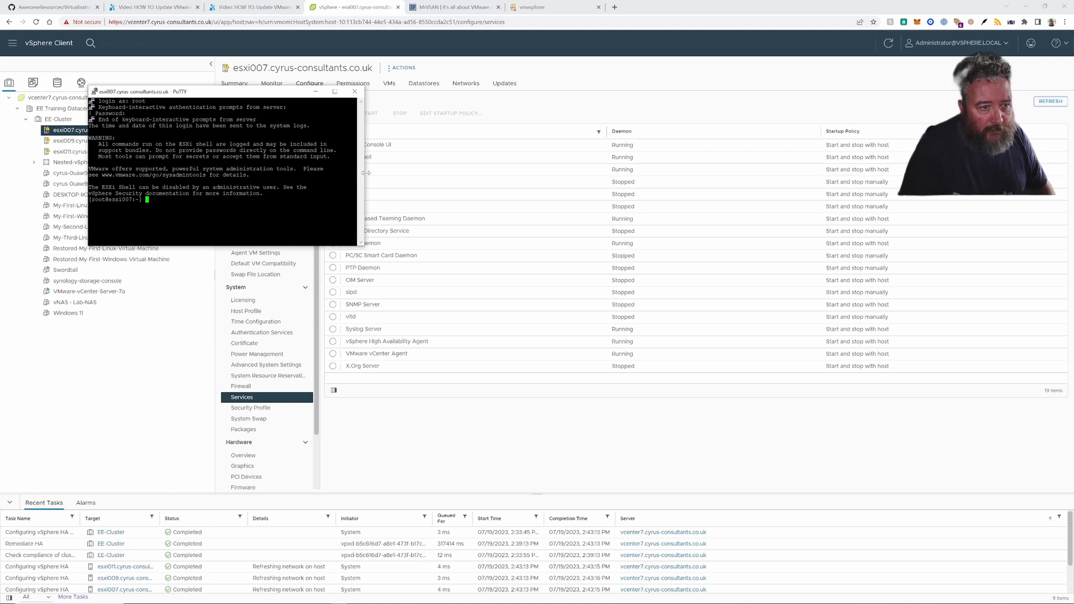
Step: Widen the terminal window and list the directory contents in detail with ls -al
{"action": "left_click_drag", "start_coordinate": [364, 173], "coordinate": [796, 200]}
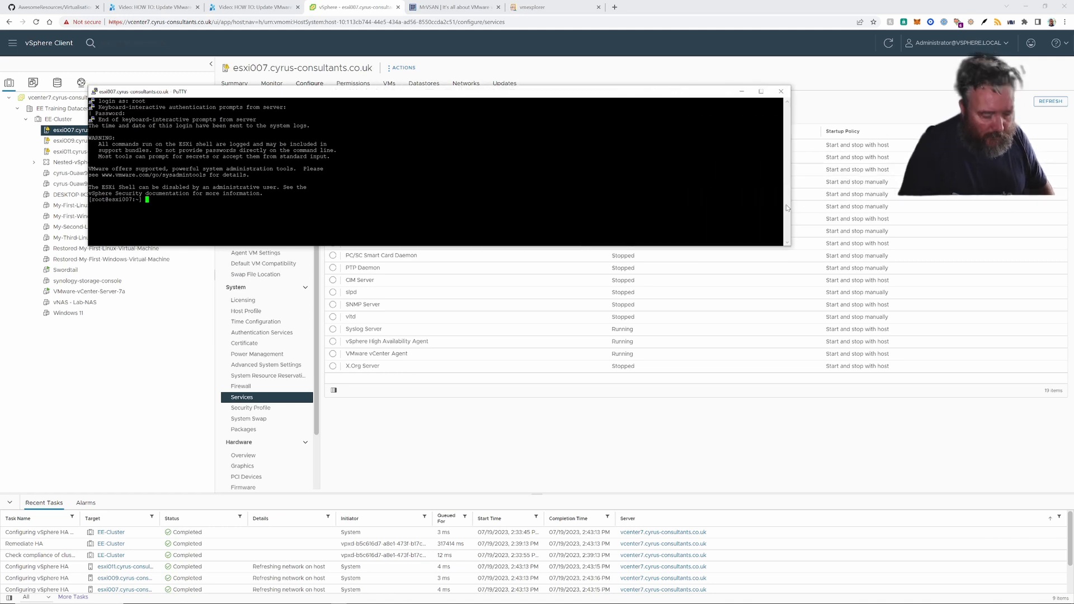
{"action": "type", "text": "ls -ak"}
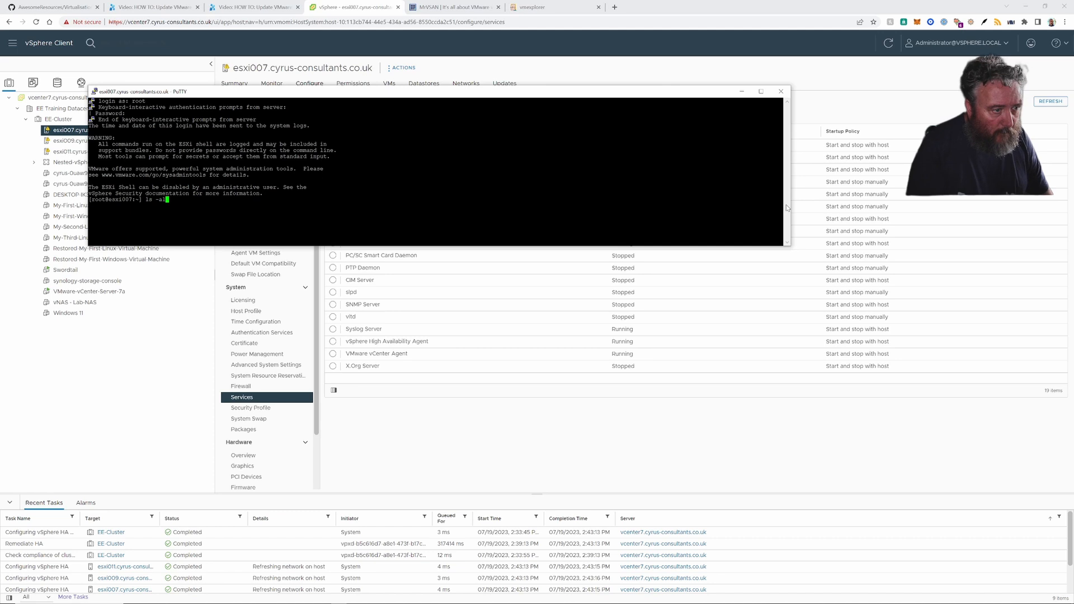
{"action": "key", "text": "Return"}
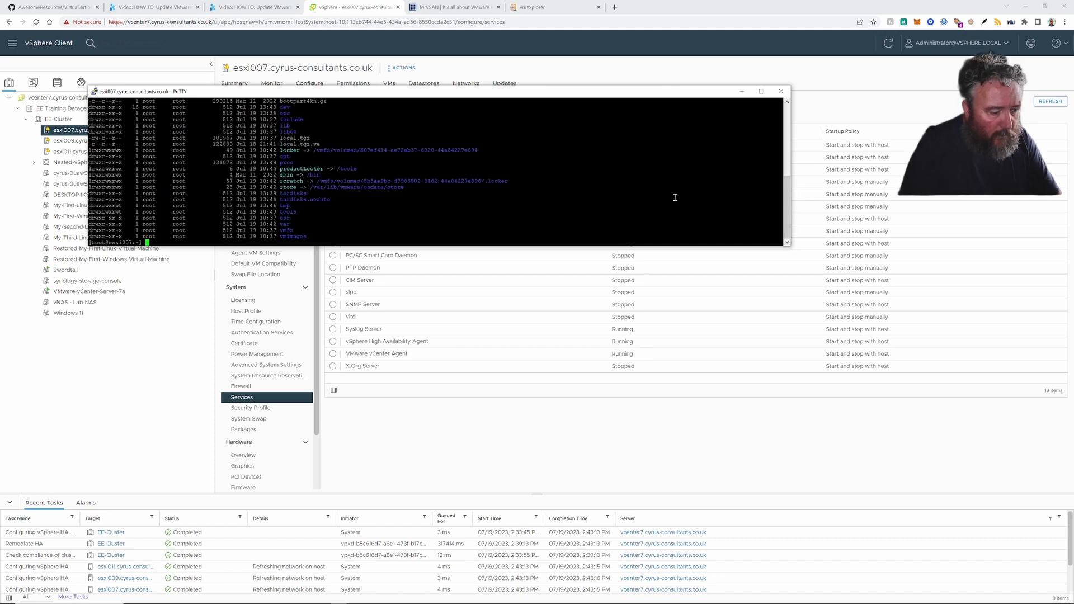
Step: List the VIBs installed on esxi007 with esxcli software vib list and examine the Mellanox nmlx driver entries
{"action": "scroll", "coordinate": [673, 196], "scroll_direction": "up", "scroll_amount": 10}
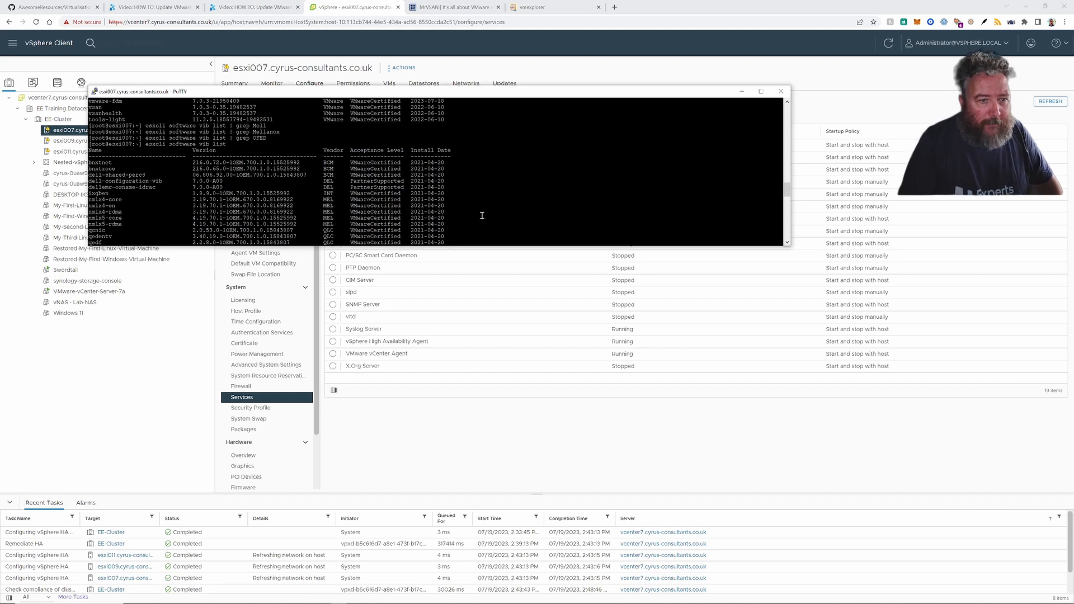
{"action": "scroll", "coordinate": [475, 223], "scroll_direction": "down", "scroll_amount": 8}
{"action": "key", "text": "Up"}
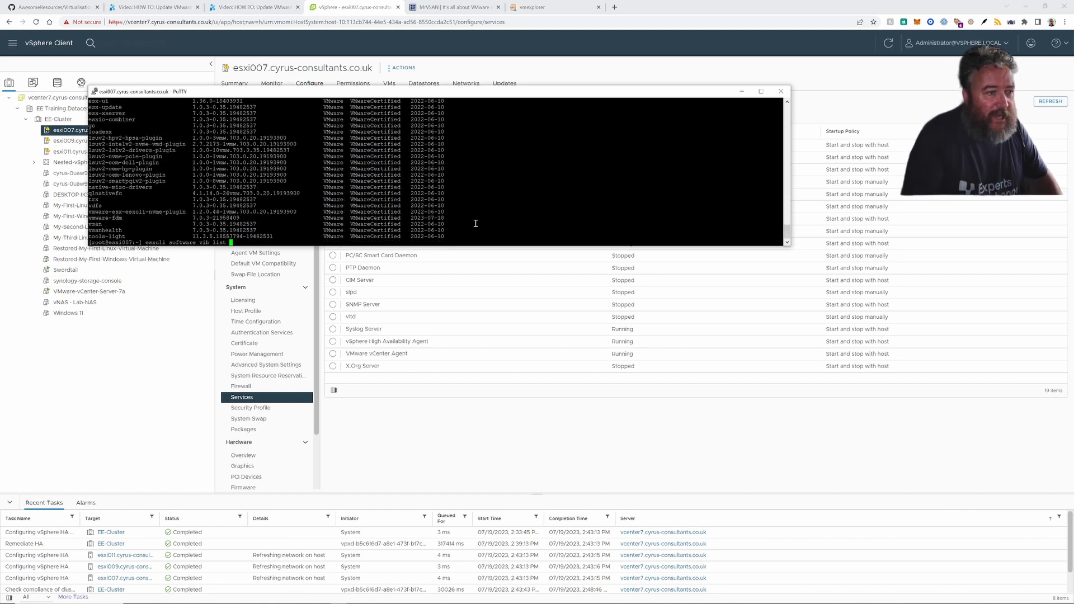
{"action": "key", "text": "Return"}
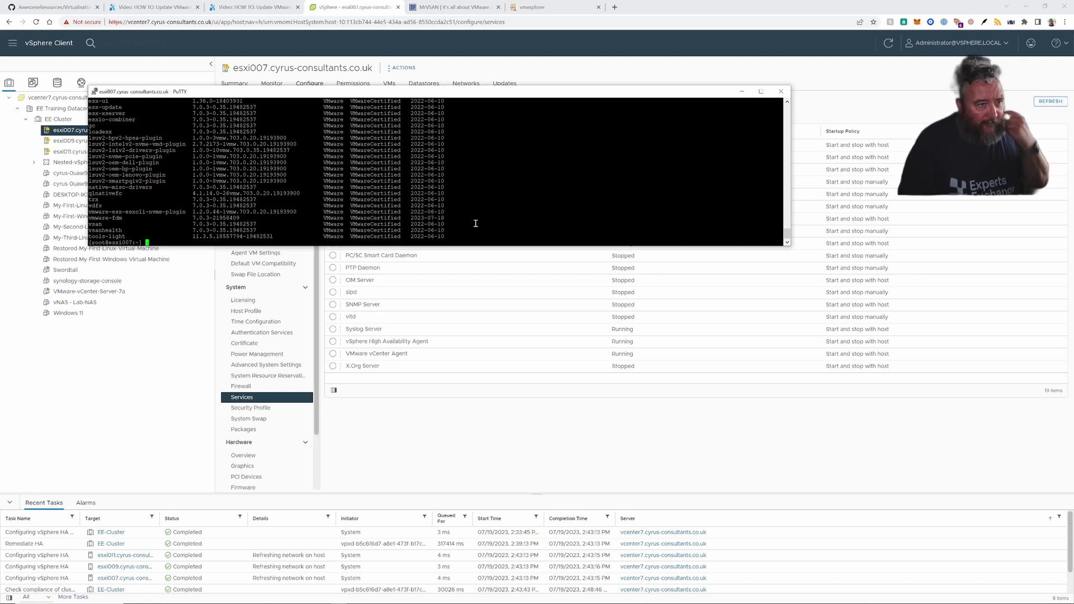
{"action": "scroll", "coordinate": [475, 223], "scroll_direction": "up", "scroll_amount": 20}
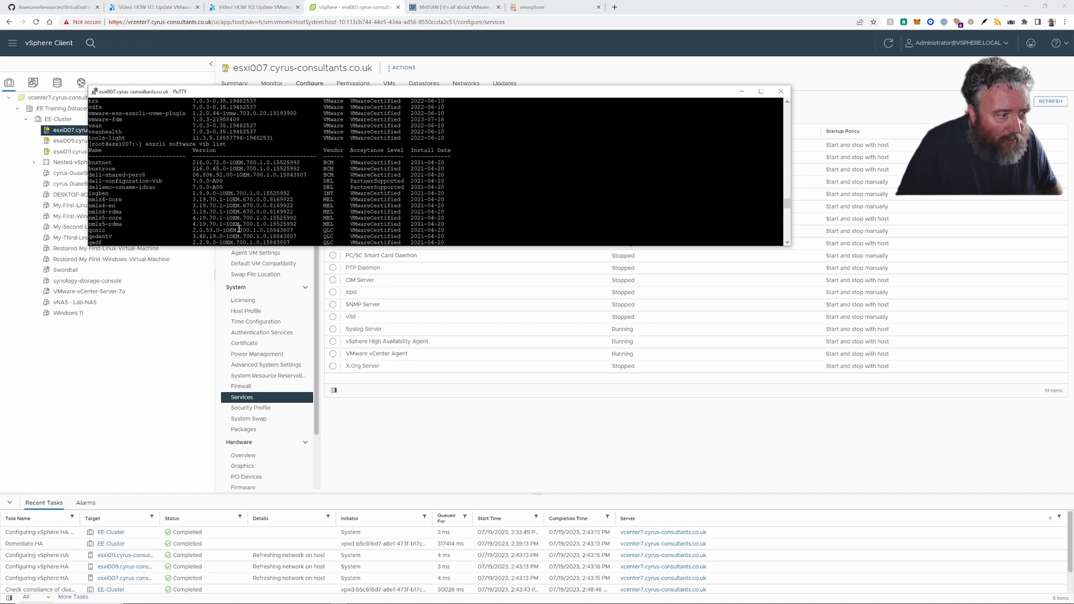
Step: Remove the nmlx5-core, nmlx5-rdma, nmlx4-core, nmlx4-en and nmlx4-rdma VIBs from esxi007 using esxcli software vib remove
{"action": "scroll", "coordinate": [247, 230], "scroll_direction": "down", "scroll_amount": 7}
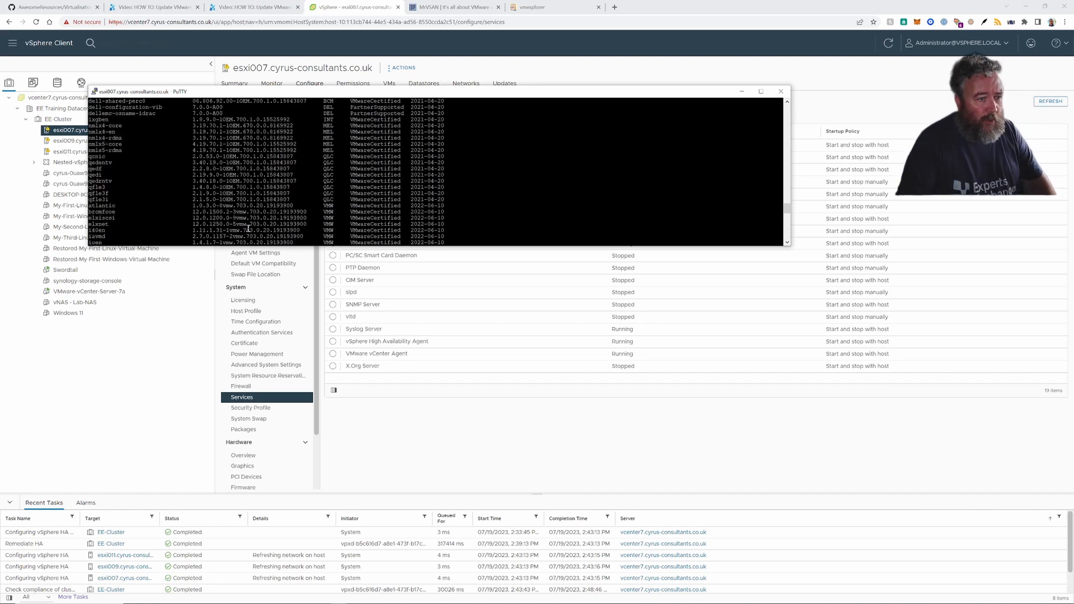
{"action": "right_click", "coordinate": [284, 208]}
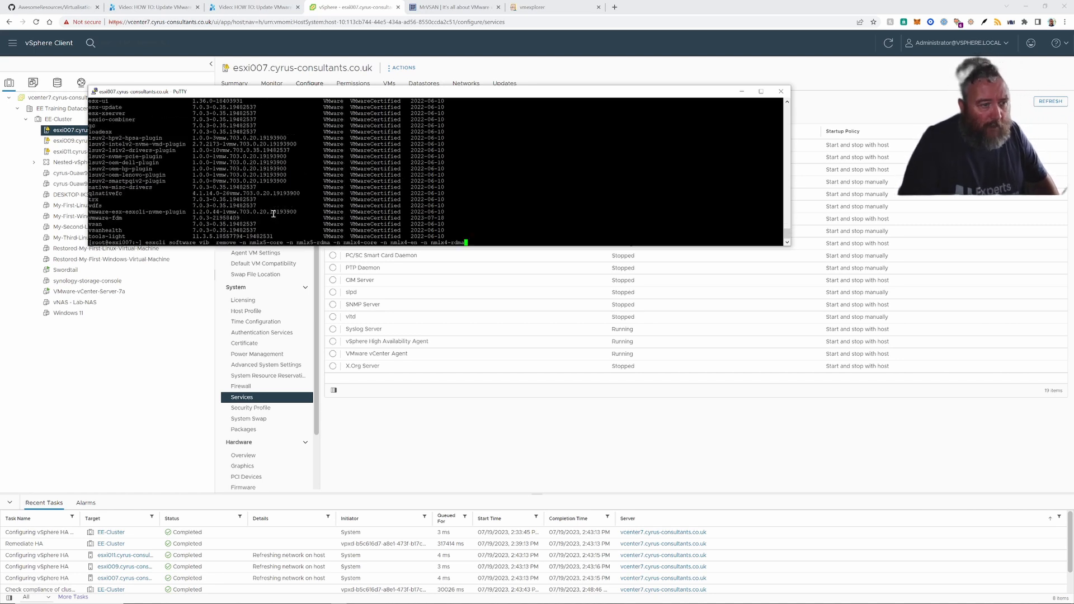
{"action": "key", "text": "Return"}
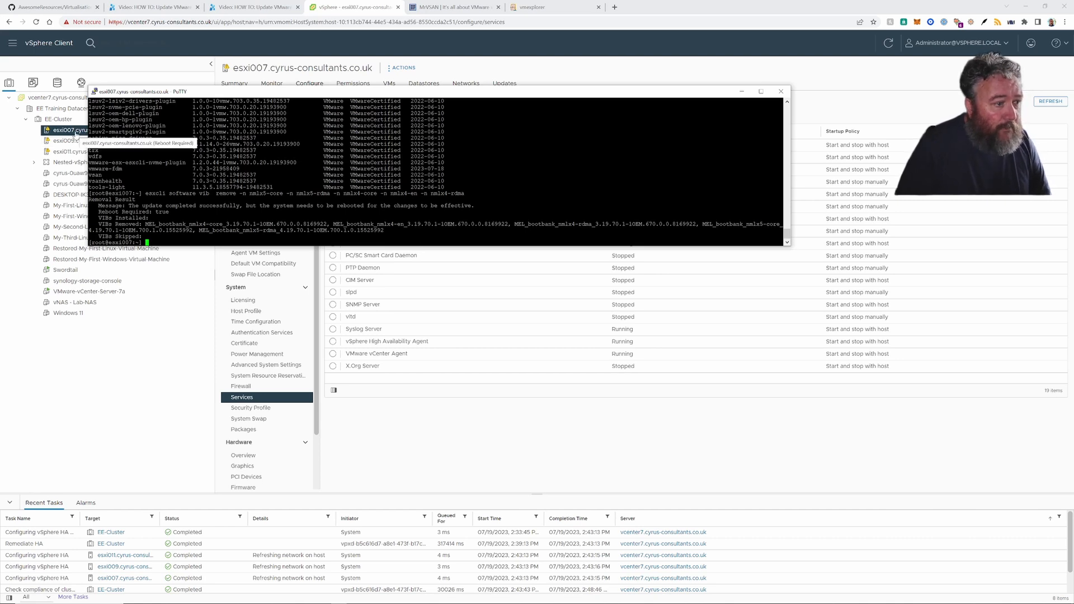
Step: Put host esxi007 into maintenance mode, accept the powered-on virtual machines warning, and check the task's progress
{"action": "left_click", "coordinate": [77, 135]}
{"action": "right_click", "coordinate": [78, 135]}
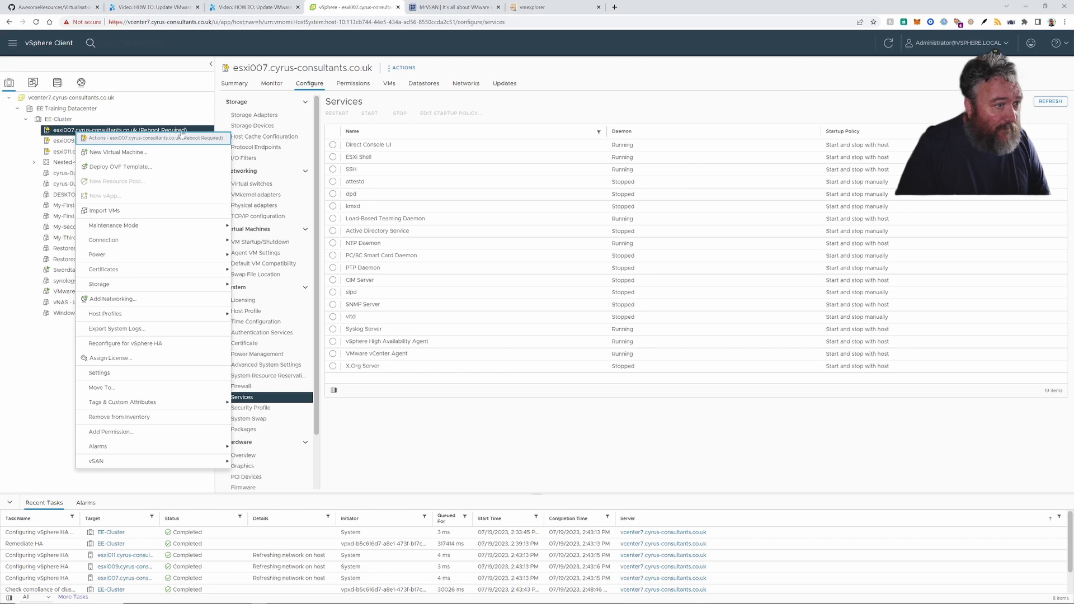
{"action": "mouse_move", "coordinate": [148, 226]}
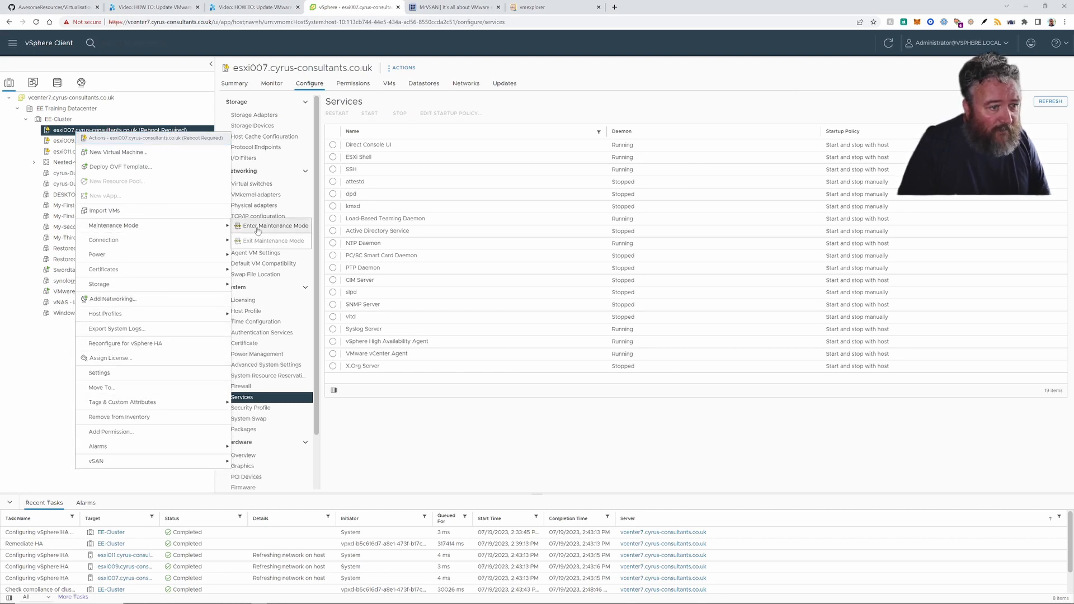
{"action": "left_click", "coordinate": [259, 228]}
{"action": "left_click", "coordinate": [631, 374]}
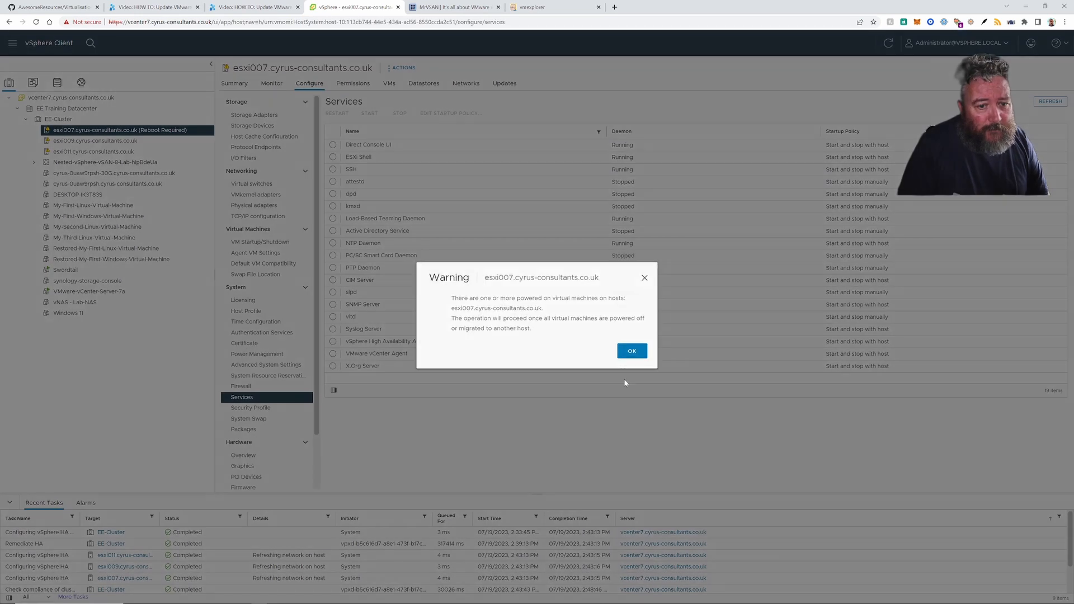
{"action": "left_click", "coordinate": [633, 354]}
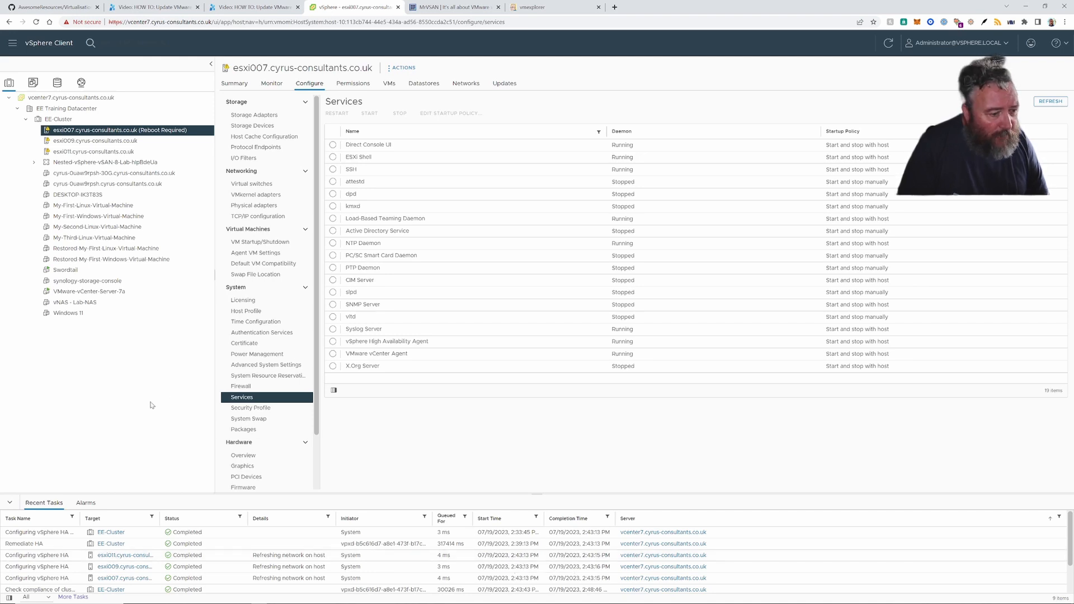
{"action": "scroll", "coordinate": [208, 570], "scroll_direction": "down", "scroll_amount": 3}
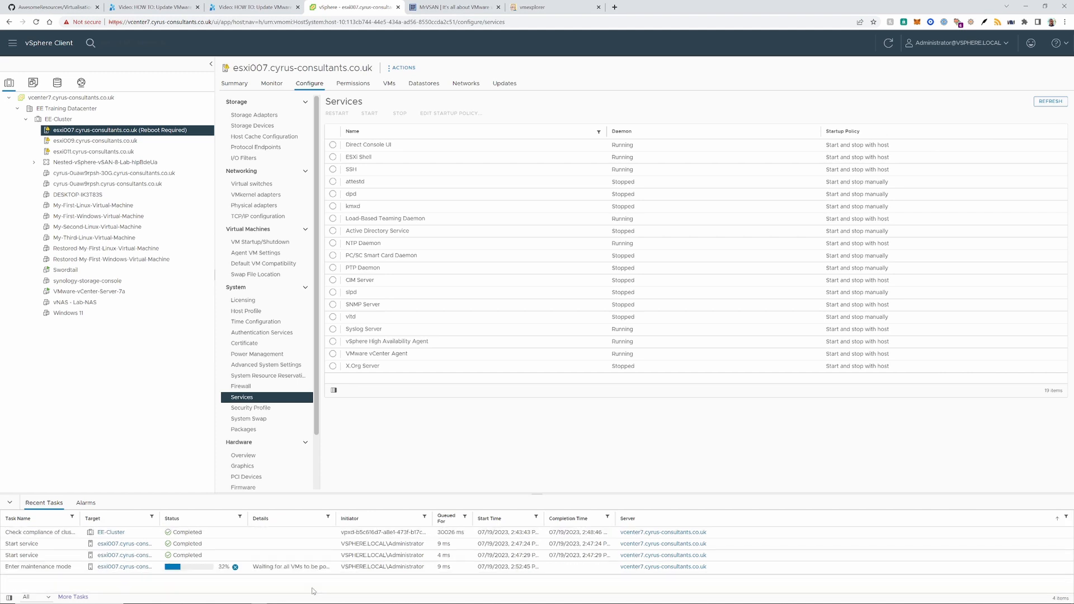
Step: Try to migrate only the compute resource of VMware-vCenter-Server-7a to esxi009, review the compatibility issues, and cancel the migration
{"action": "left_click", "coordinate": [111, 292]}
{"action": "right_click", "coordinate": [129, 292]}
{"action": "left_click", "coordinate": [174, 343]}
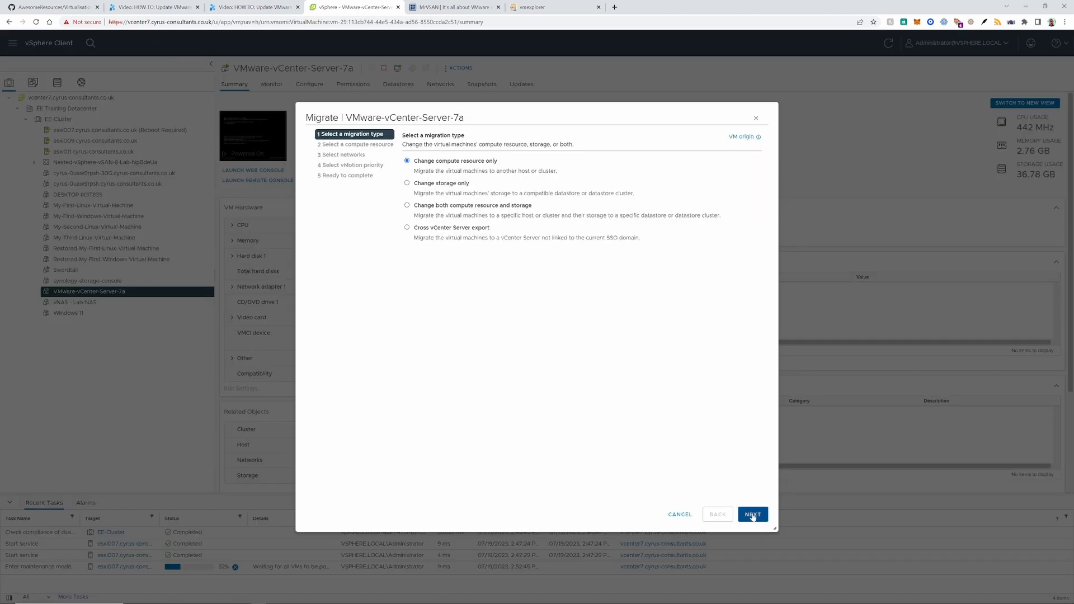
{"action": "left_click", "coordinate": [753, 518]}
{"action": "left_click", "coordinate": [462, 212]}
{"action": "left_click_drag", "start_coordinate": [537, 121], "coordinate": [368, 121]}
{"action": "left_click", "coordinate": [569, 470]}
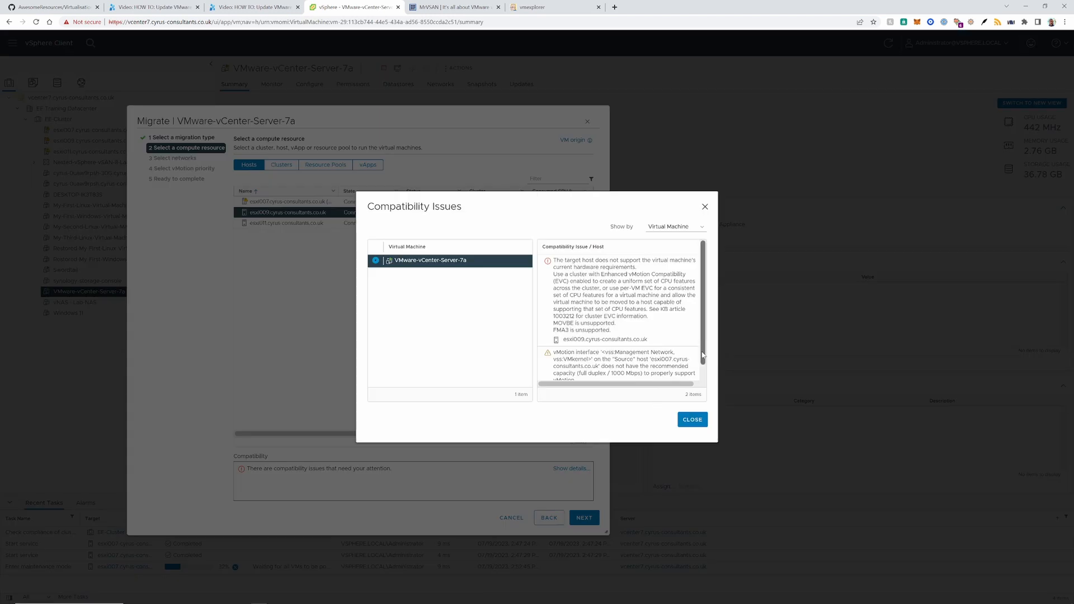
{"action": "left_click_drag", "start_coordinate": [702, 358], "coordinate": [703, 374]}
{"action": "left_click", "coordinate": [693, 420]}
{"action": "left_click", "coordinate": [287, 223]}
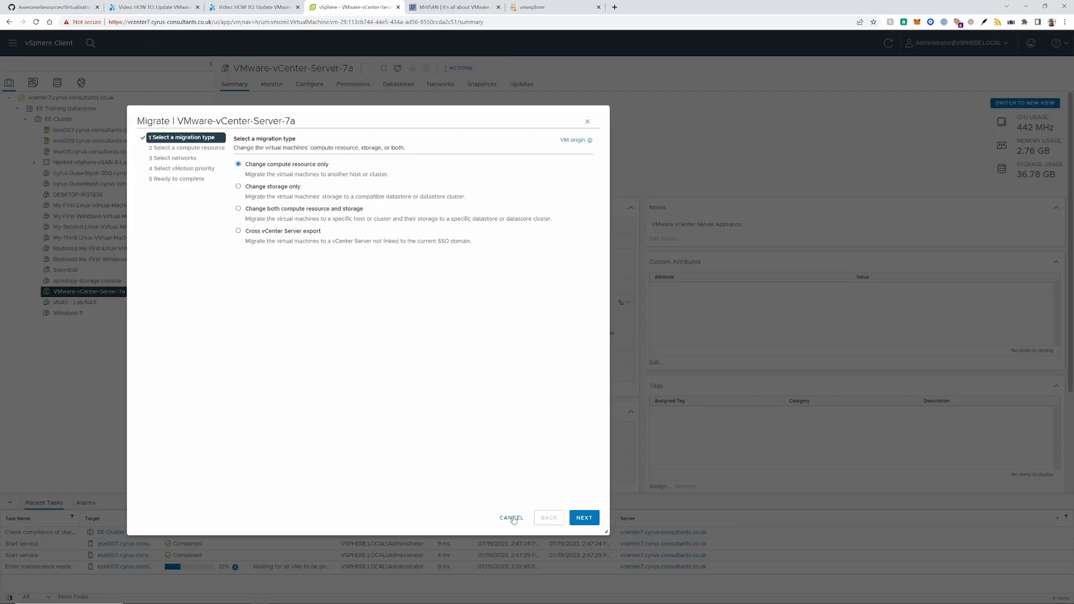
{"action": "left_click", "coordinate": [512, 518]}
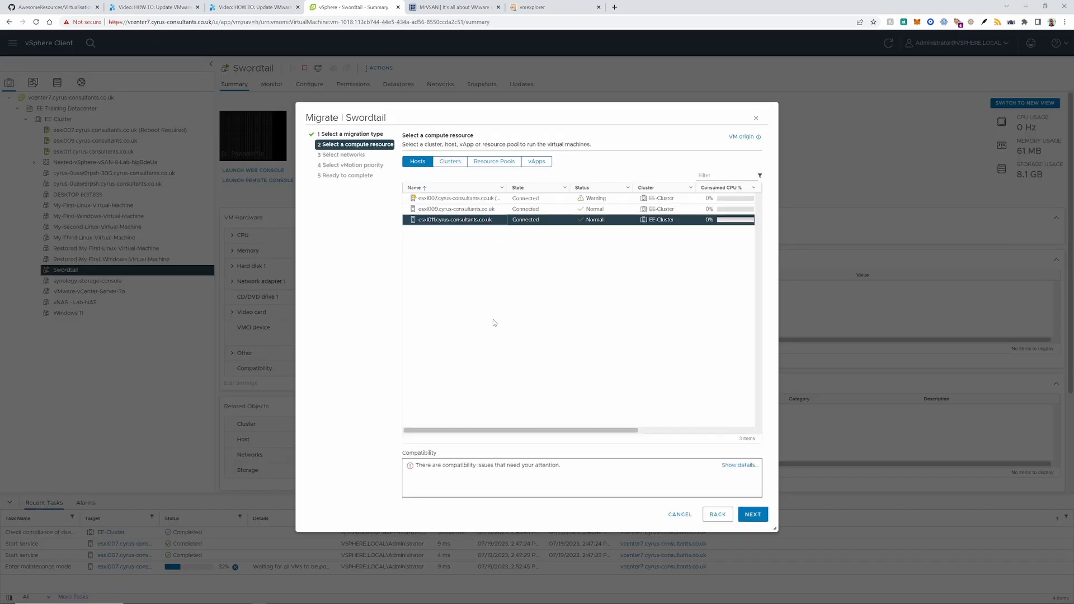
Step: Review the compatibility issues of migrating Swordtail to esxi011, and inspect the physical adapter speeds on esxi007
{"action": "left_click", "coordinate": [740, 465]}
{"action": "left_click_drag", "start_coordinate": [702, 358], "coordinate": [703, 375]}
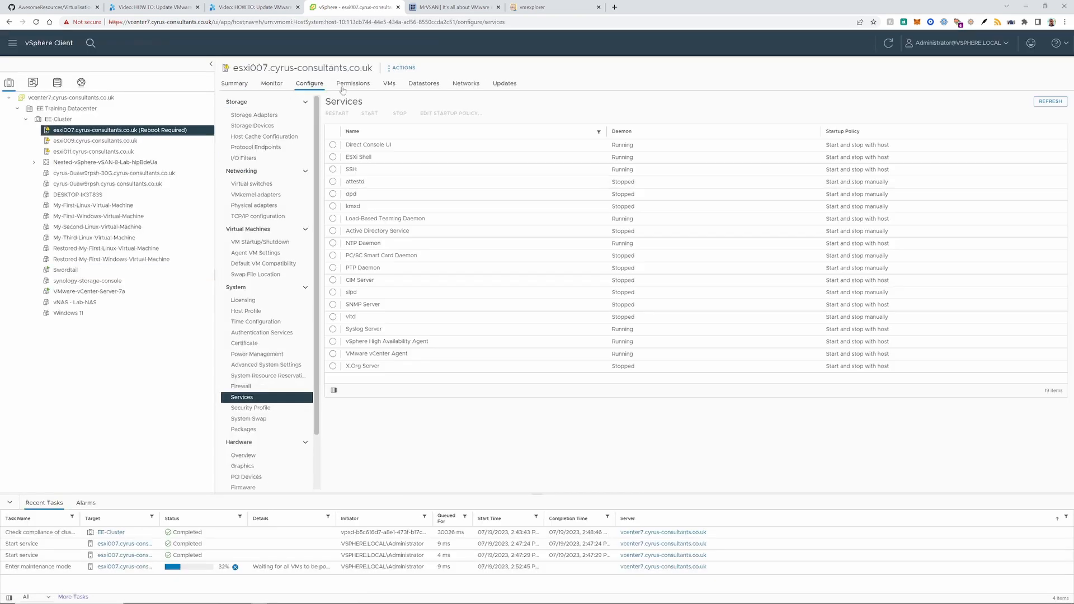
{"action": "left_click", "coordinate": [255, 194]}
{"action": "left_click", "coordinate": [283, 206]}
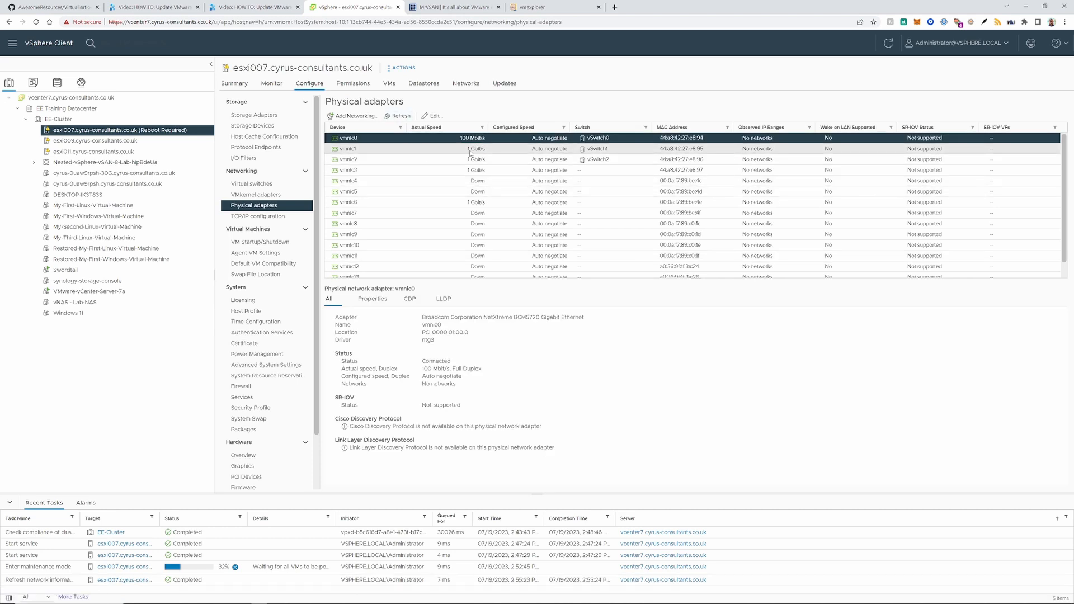
Step: Check the VMware EVC settings of the Swordtail virtual machine and of EE-Cluster without changing them
{"action": "left_click", "coordinate": [65, 270]}
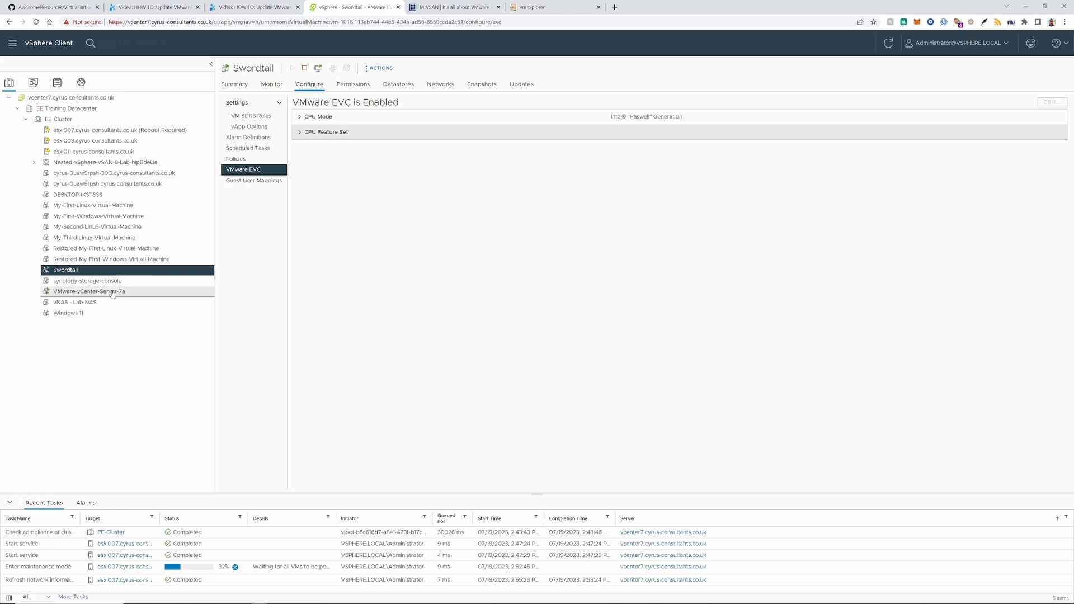
{"action": "left_click", "coordinate": [60, 119]}
{"action": "left_click", "coordinate": [309, 84]}
{"action": "left_click", "coordinate": [262, 184]}
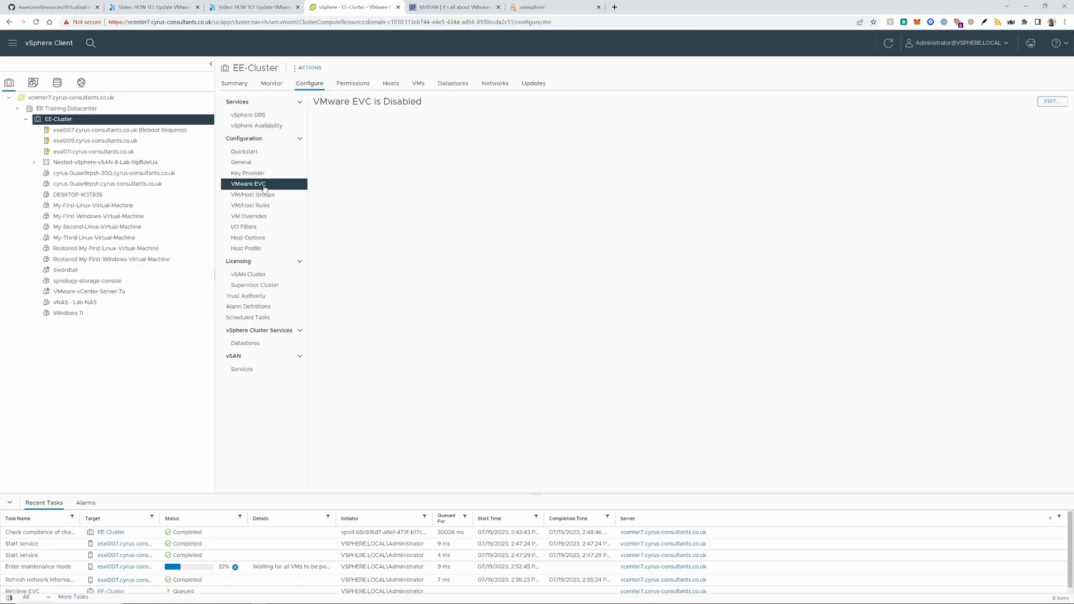
{"action": "left_click", "coordinate": [1051, 102]}
{"action": "left_click", "coordinate": [661, 447]}
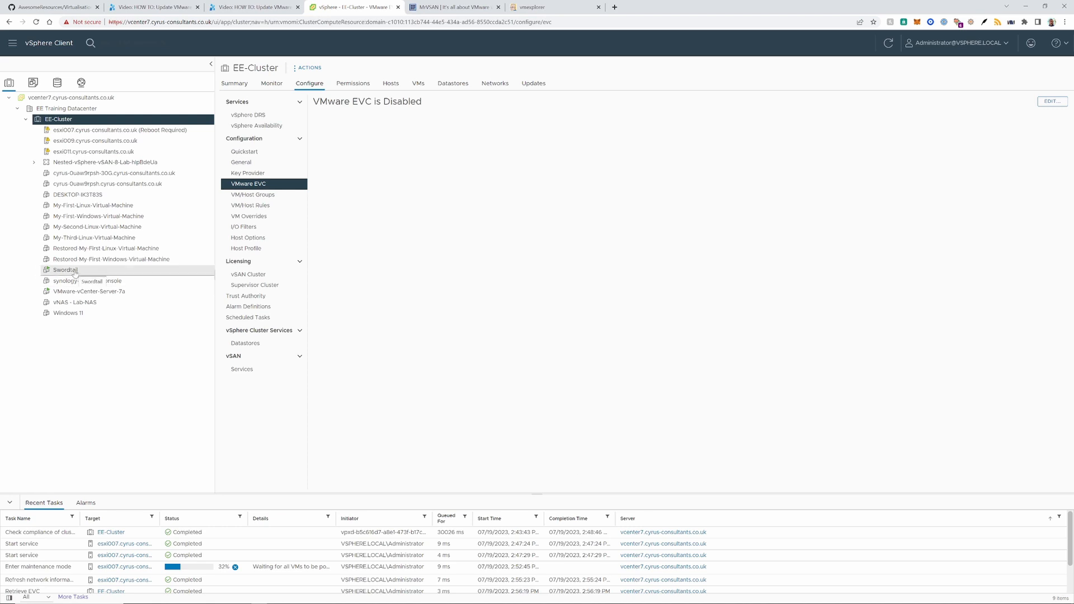
Step: Shut down the guest OS of the VMware-vCenter-Server-7a virtual machine running on esxi007
{"action": "left_click", "coordinate": [113, 292]}
{"action": "left_click", "coordinate": [234, 84]}
{"action": "left_click", "coordinate": [460, 68]}
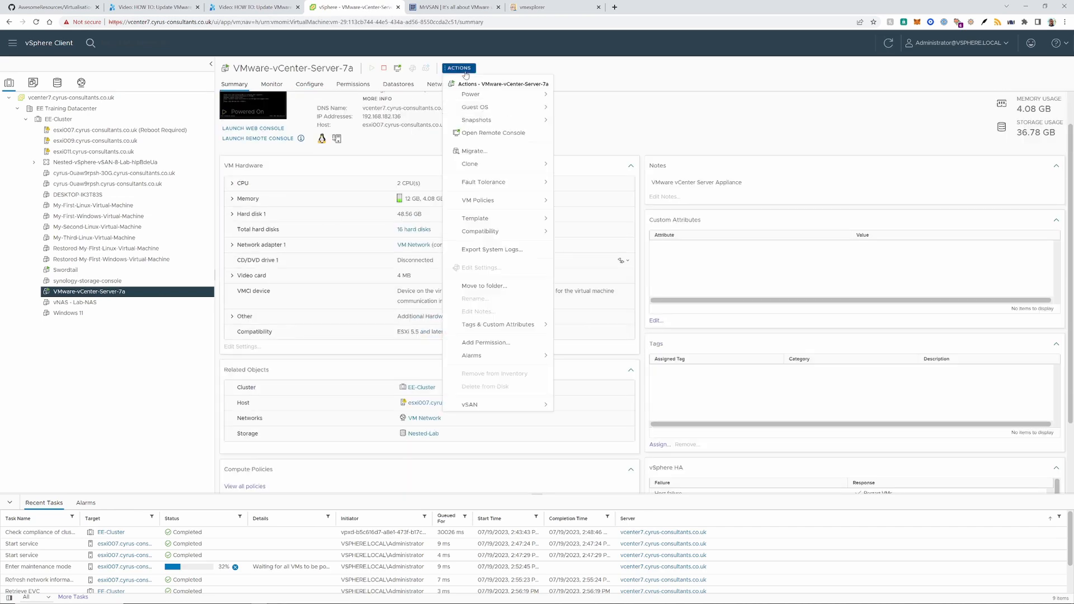
{"action": "mouse_move", "coordinate": [470, 106]}
{"action": "left_click", "coordinate": [593, 171]}
{"action": "left_click", "coordinate": [633, 353]}
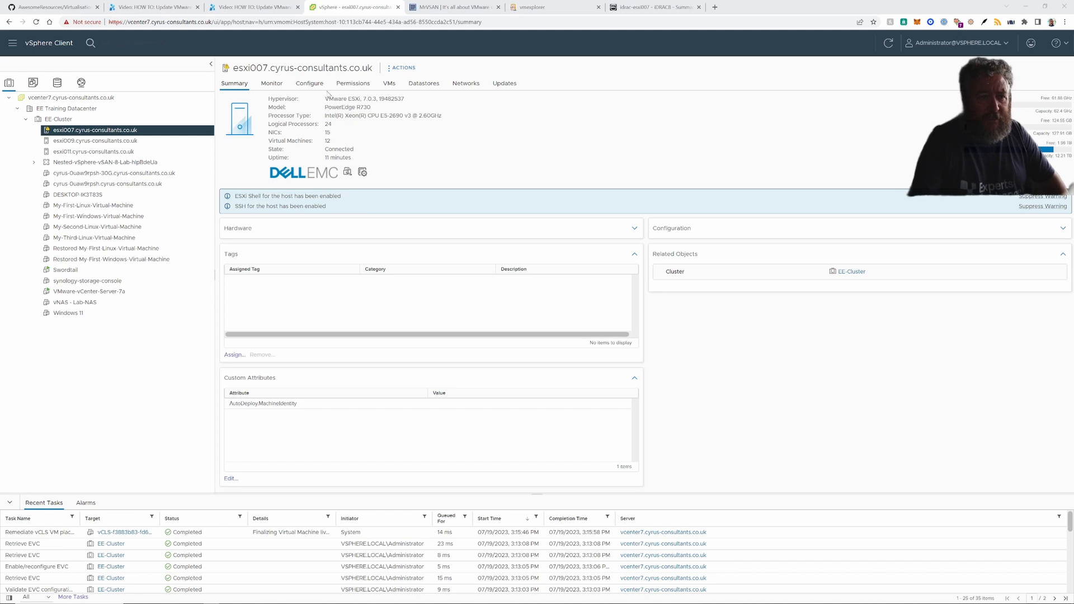
Step: Stop the ESXi Shell and SSH services on host esxi007, and return to the host's summary
{"action": "left_click", "coordinate": [310, 83]}
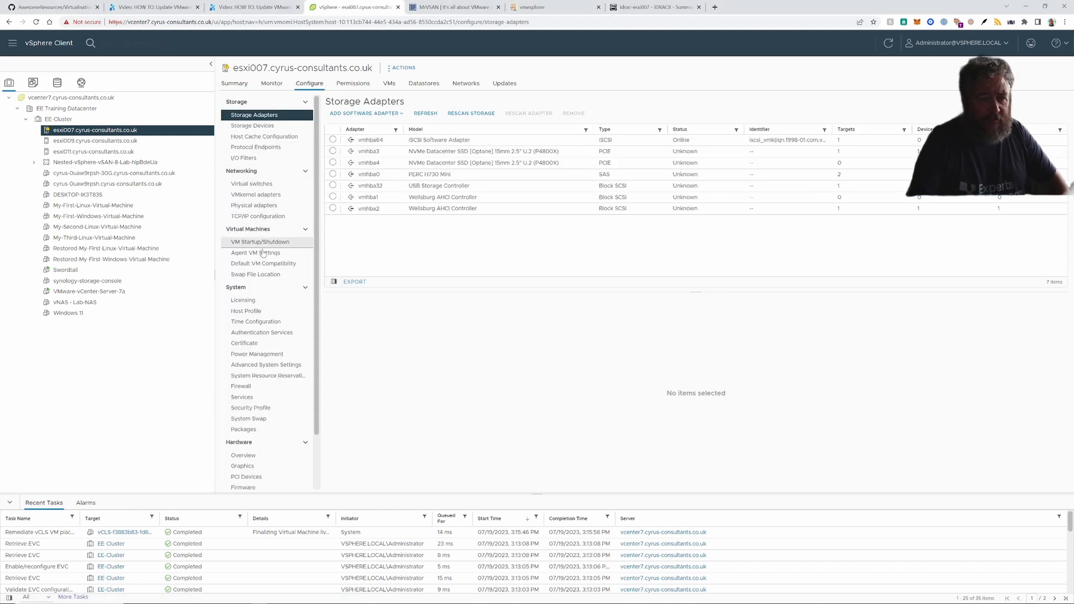
{"action": "left_click", "coordinate": [259, 397]}
{"action": "left_click", "coordinate": [343, 159]}
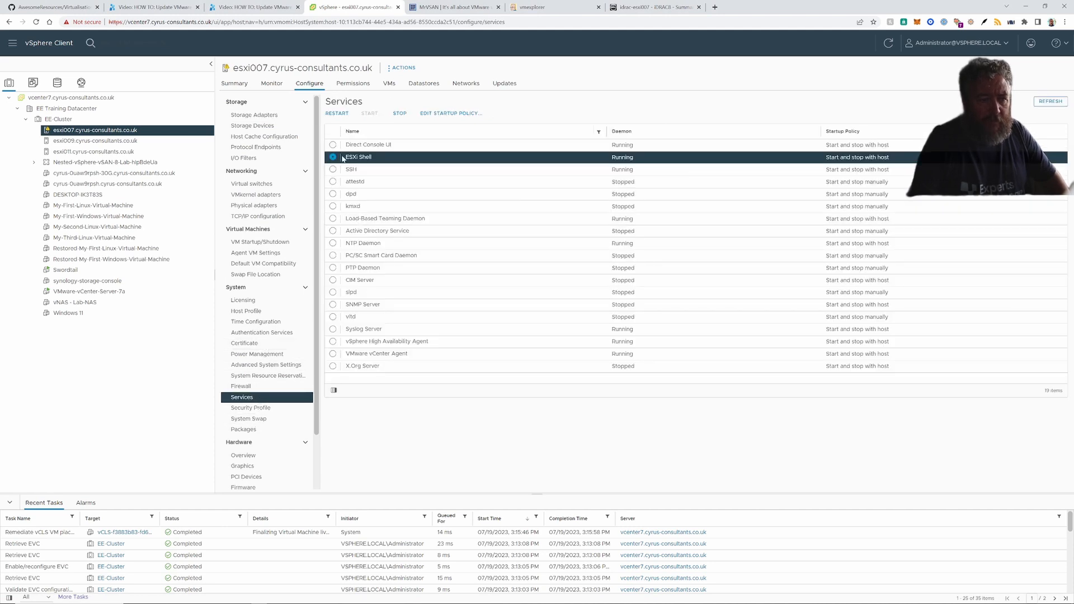
{"action": "left_click", "coordinate": [397, 114]}
{"action": "left_click", "coordinate": [632, 339]}
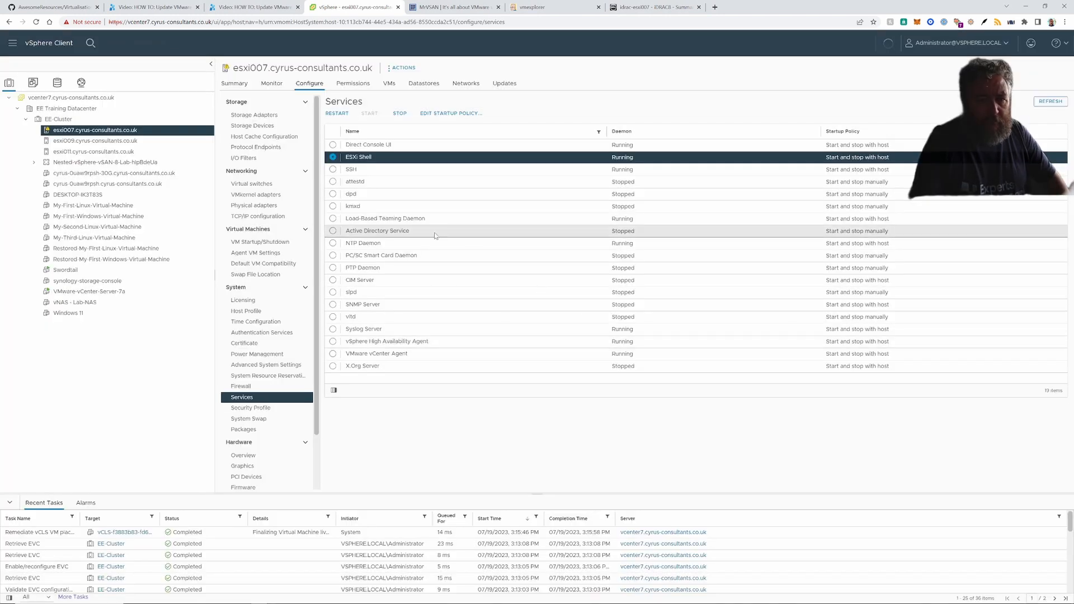
{"action": "left_click", "coordinate": [333, 170]}
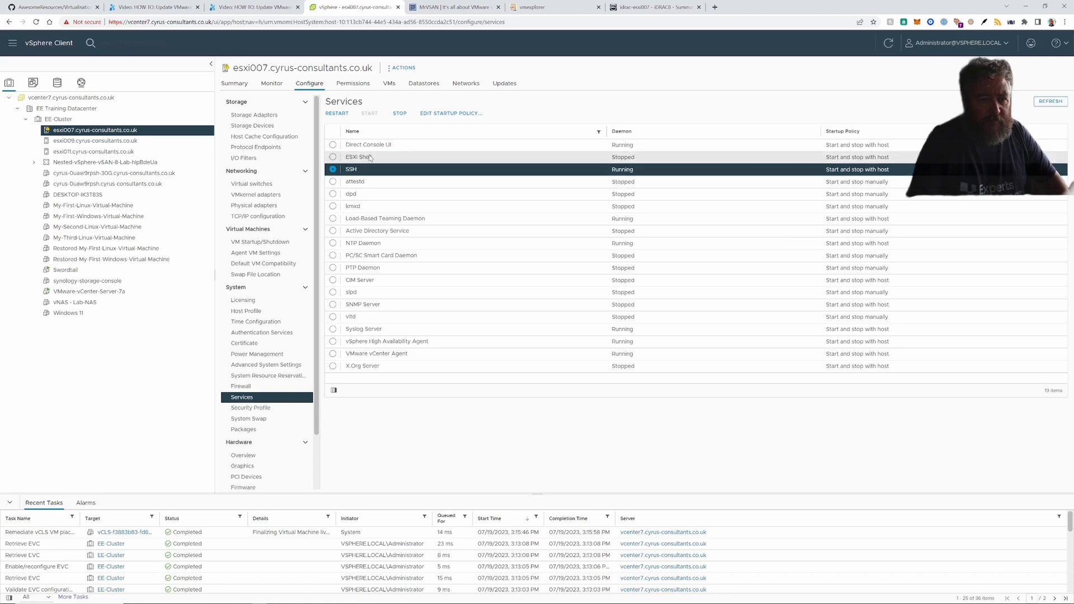
{"action": "left_click", "coordinate": [402, 115]}
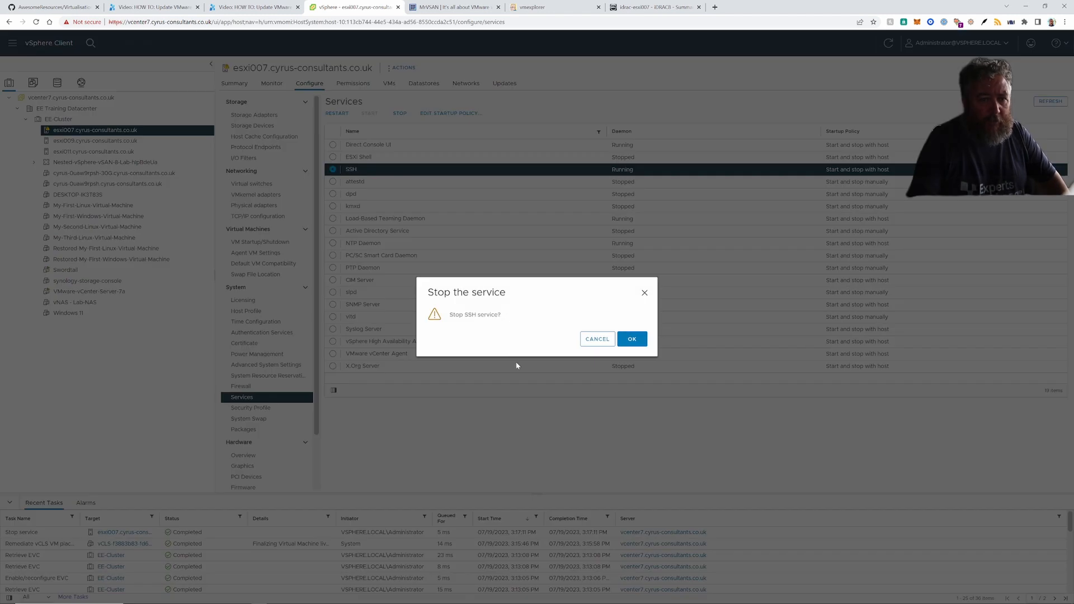
{"action": "left_click", "coordinate": [631, 338]}
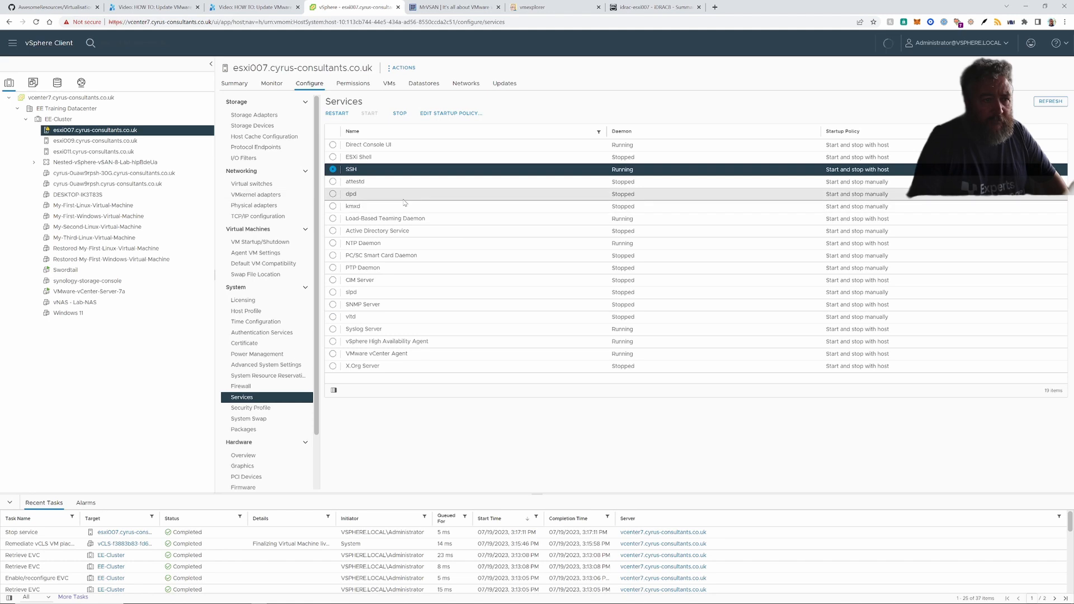
{"action": "left_click", "coordinate": [234, 84]}
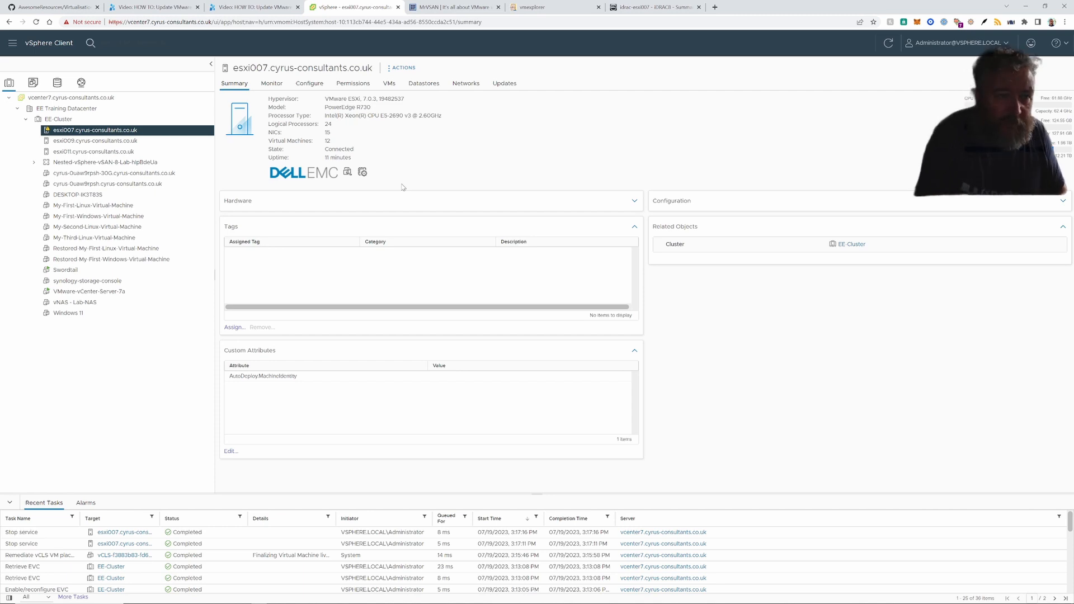
Step: Review EE-Cluster's VMware EVC settings and compare the physical adapter speeds of esxi007 and esxi011
{"action": "left_click", "coordinate": [81, 120]}
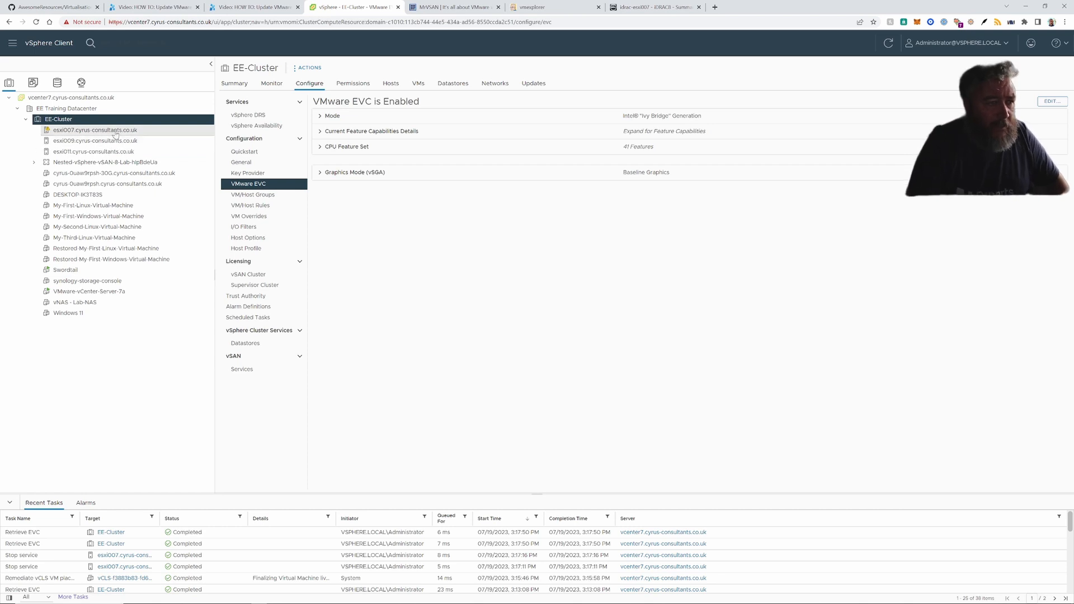
{"action": "left_click", "coordinate": [157, 119]}
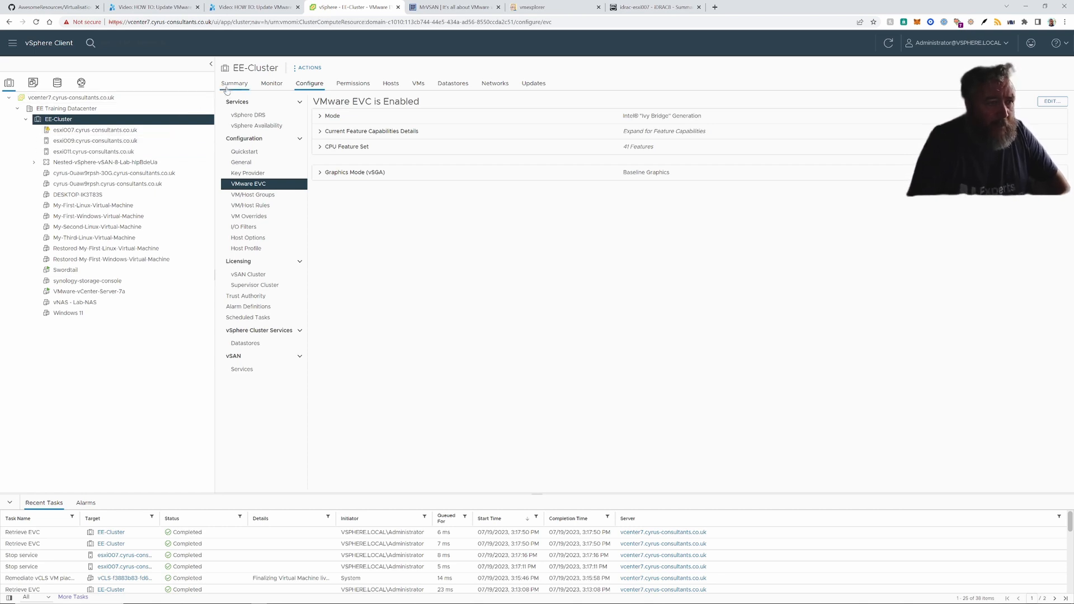
{"action": "left_click", "coordinate": [133, 131]}
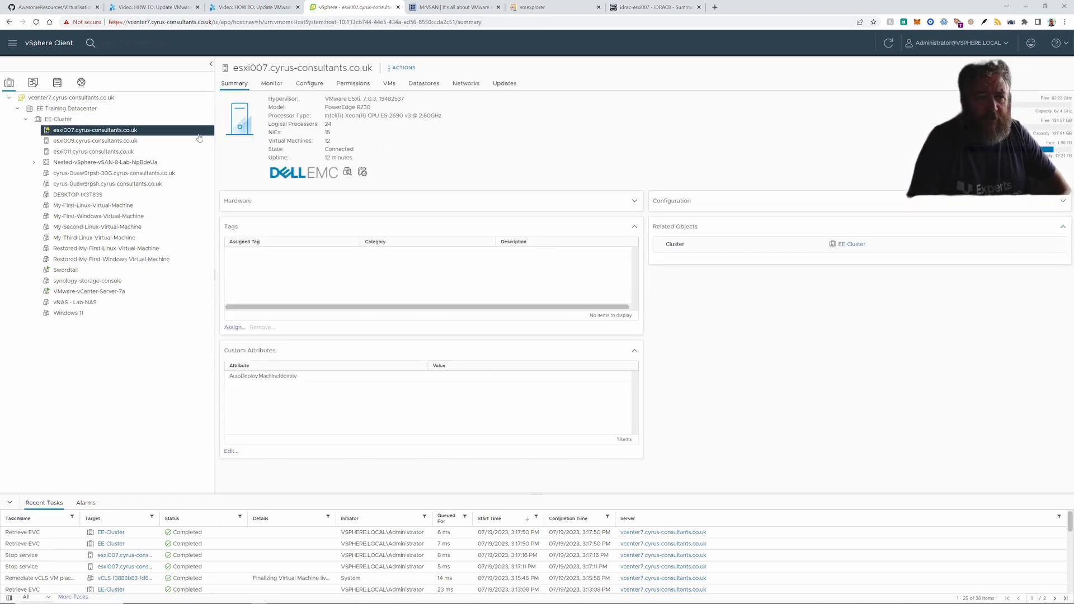
{"action": "left_click", "coordinate": [309, 84]}
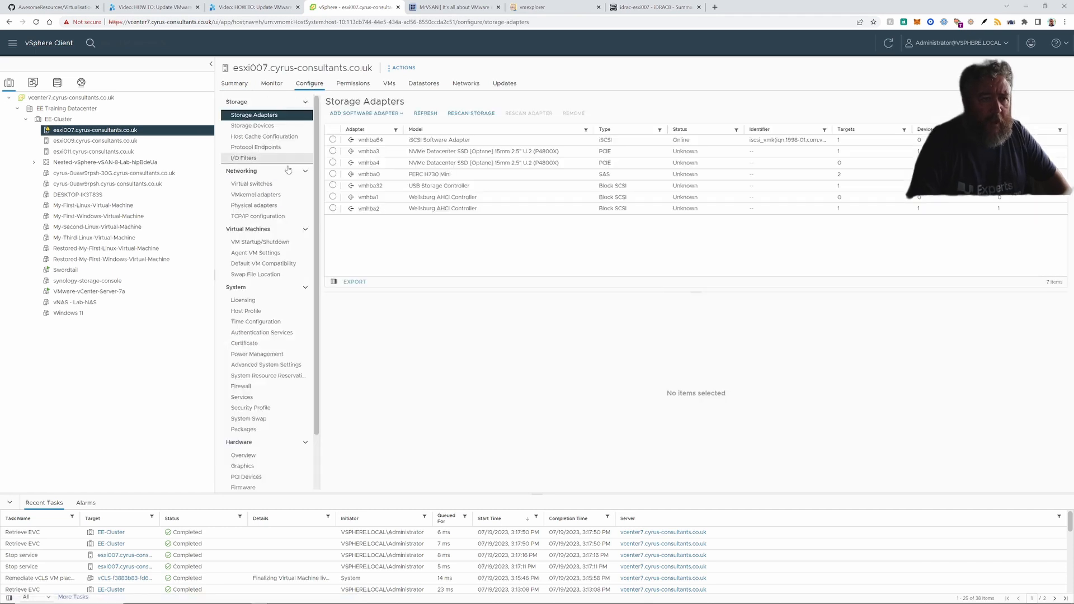
{"action": "left_click", "coordinate": [272, 207]}
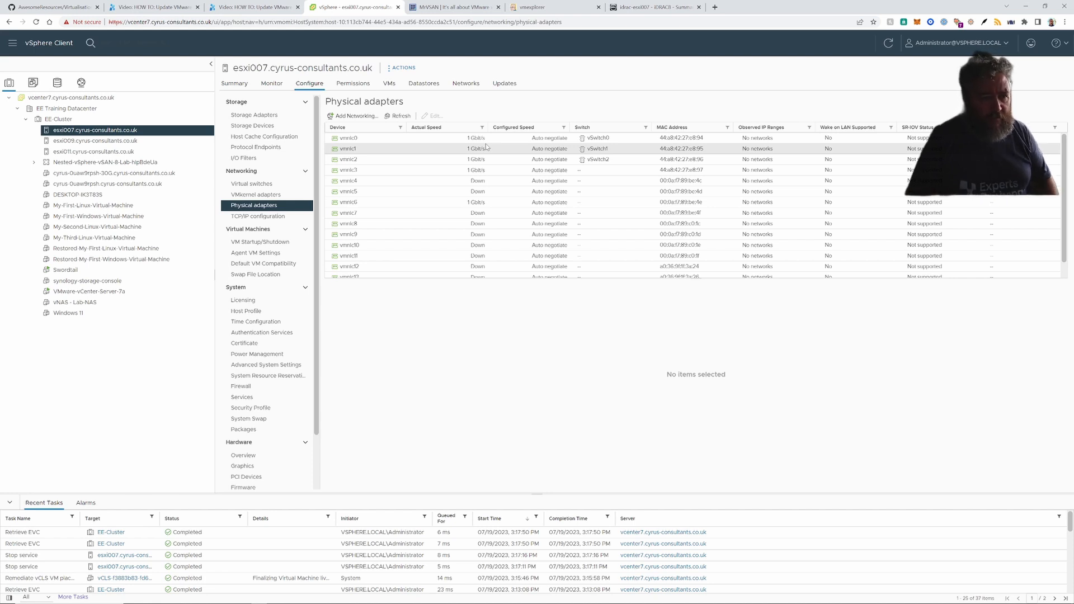
{"action": "left_click", "coordinate": [113, 152]}
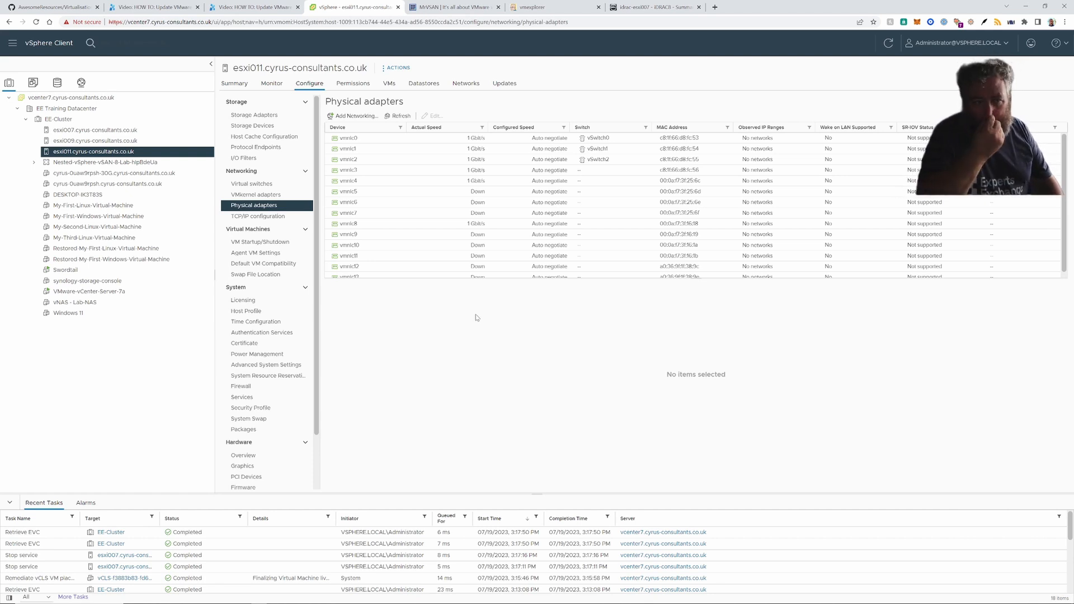
{"action": "left_click", "coordinate": [239, 86]}
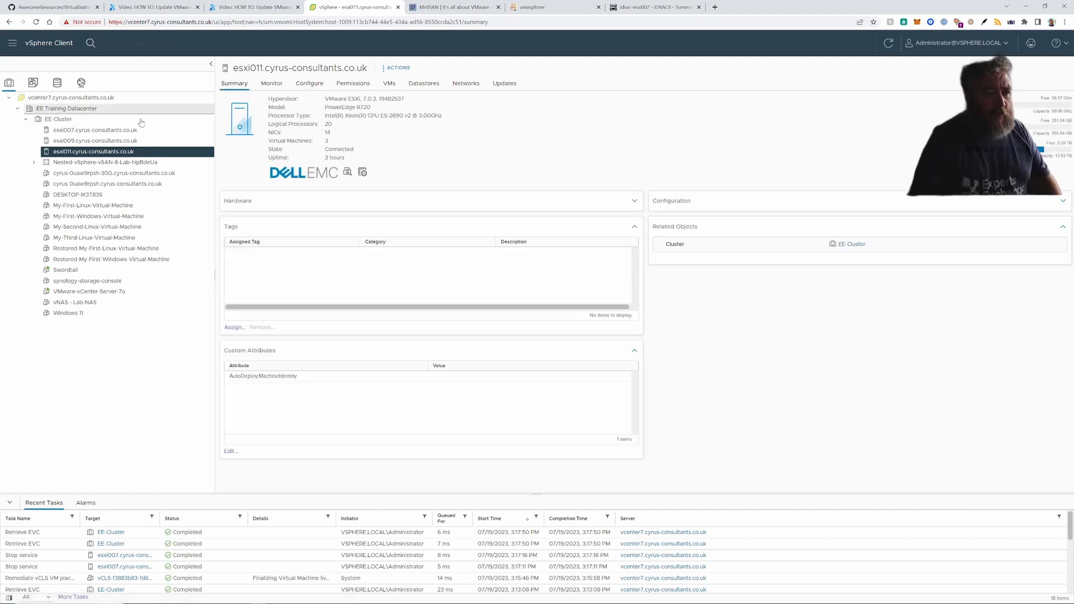
Step: Run an image compliance check on EE-Cluster against its ESXi 7.0 U3n image
{"action": "left_click", "coordinate": [117, 122]}
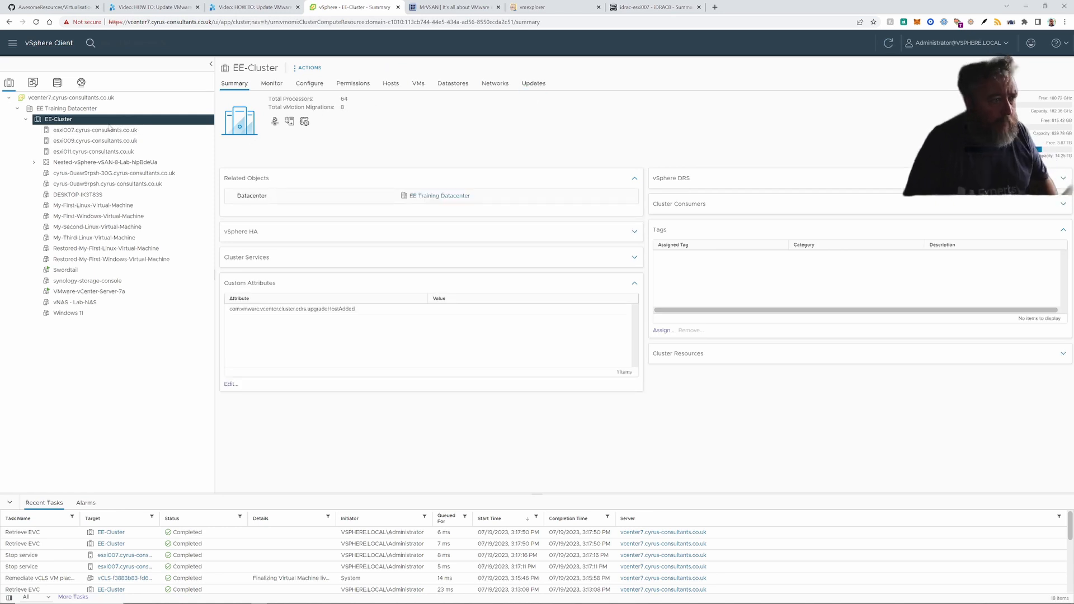
{"action": "left_click", "coordinate": [536, 85]}
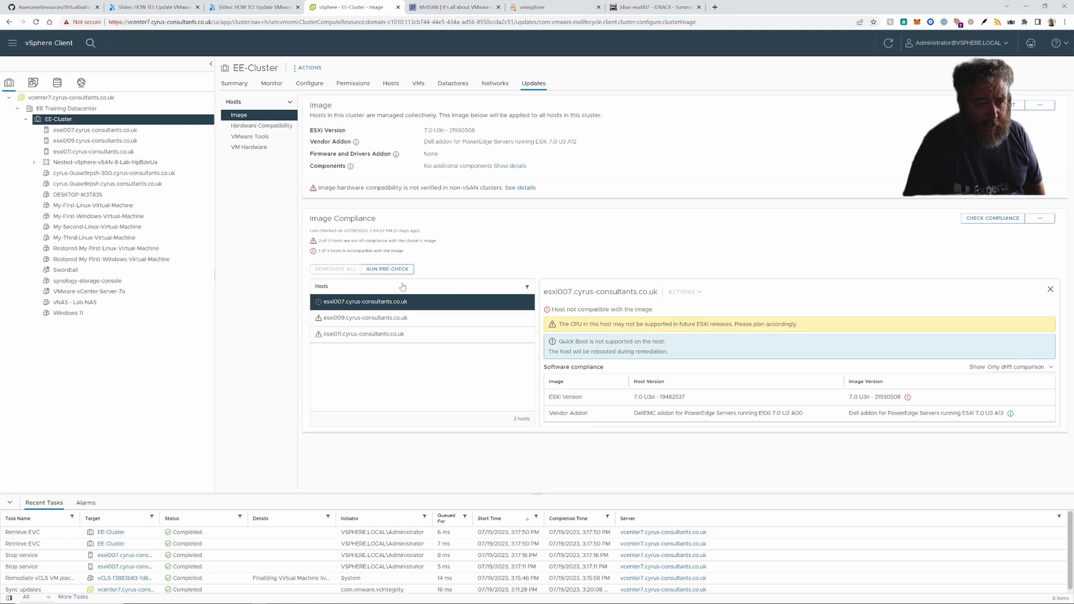
{"action": "left_click", "coordinate": [1005, 222]}
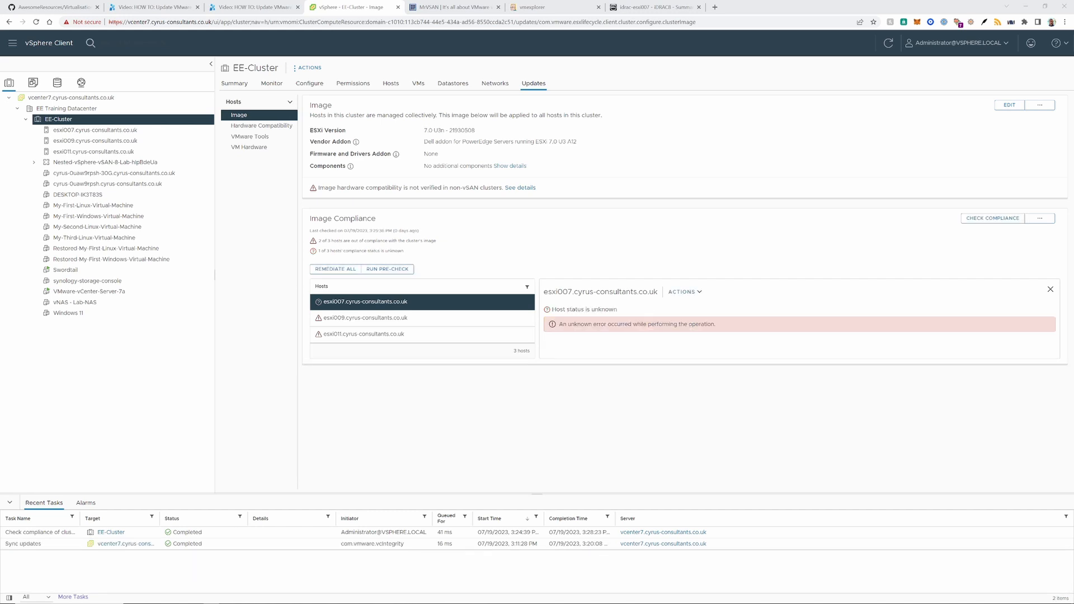
Step: Examine the image compliance details of hosts esxi009, esxi011 and esxi007
{"action": "left_click", "coordinate": [359, 323]}
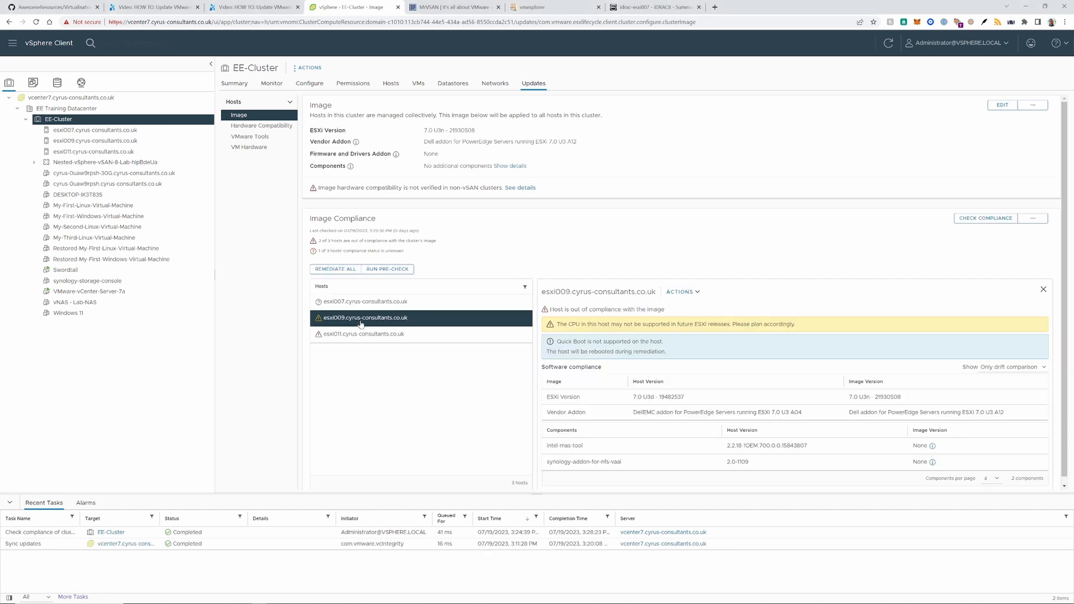
{"action": "left_click", "coordinate": [361, 335]}
{"action": "left_click", "coordinate": [360, 319]}
{"action": "left_click", "coordinate": [360, 303]}
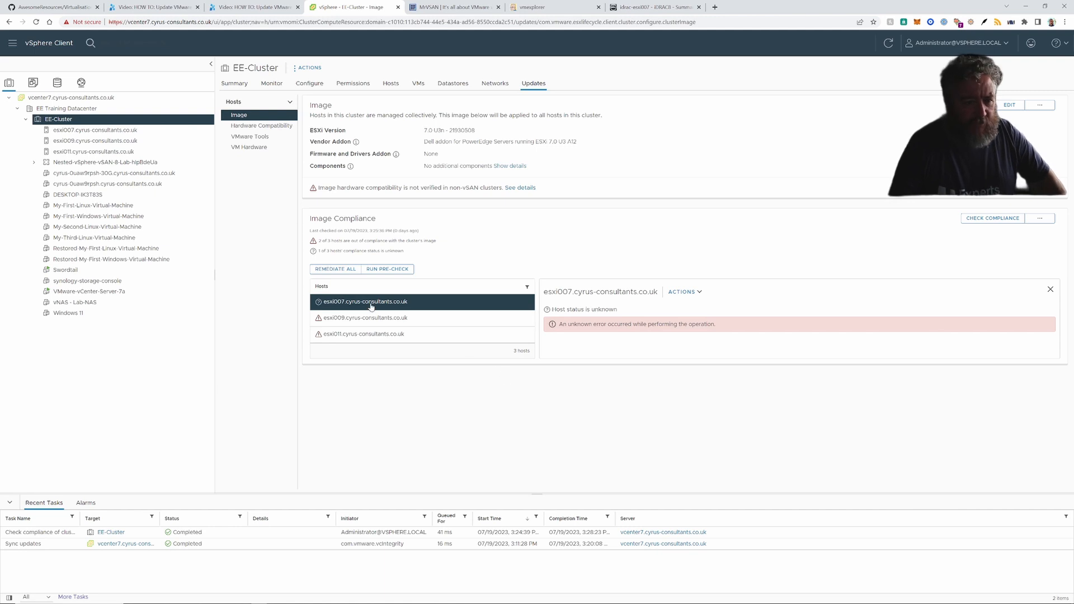
Step: Start remediation of all hosts in EE-Cluster against the cluster image, with the end user license agreement accepted
{"action": "left_click", "coordinate": [342, 270]}
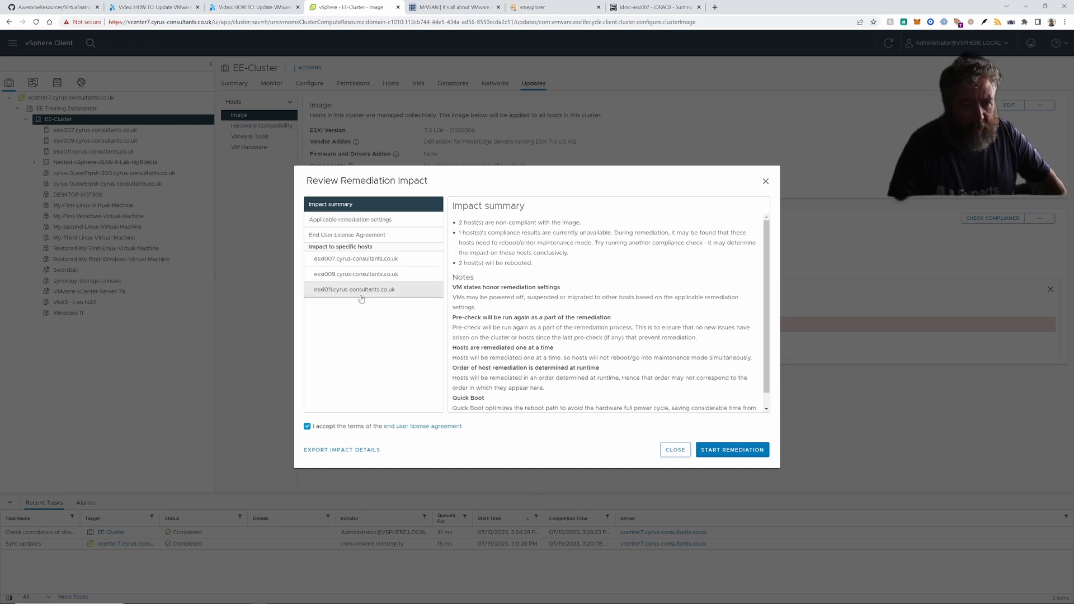
{"action": "left_click", "coordinate": [733, 450]}
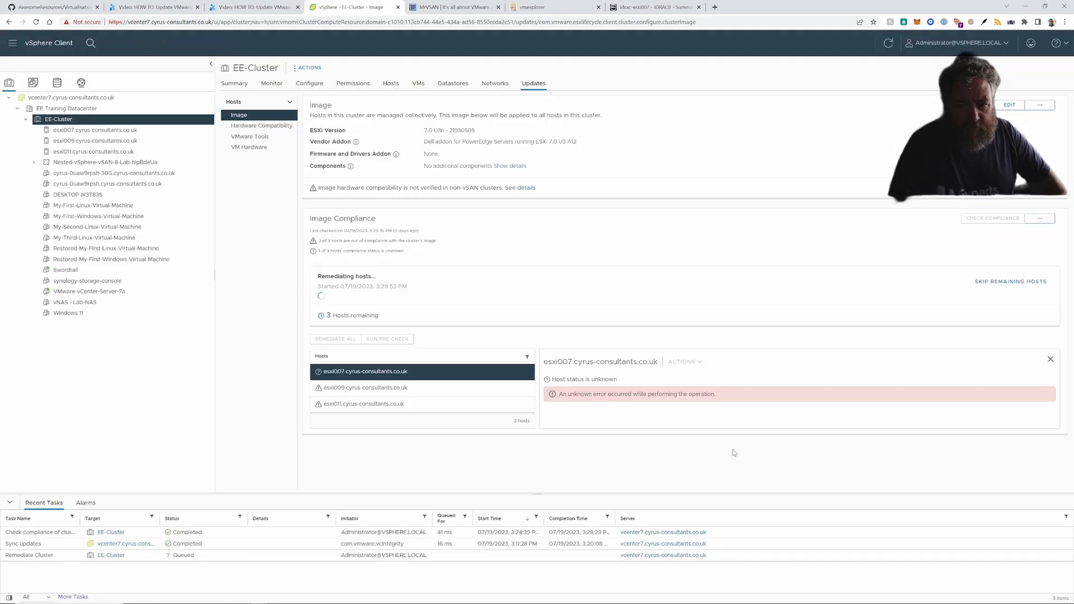
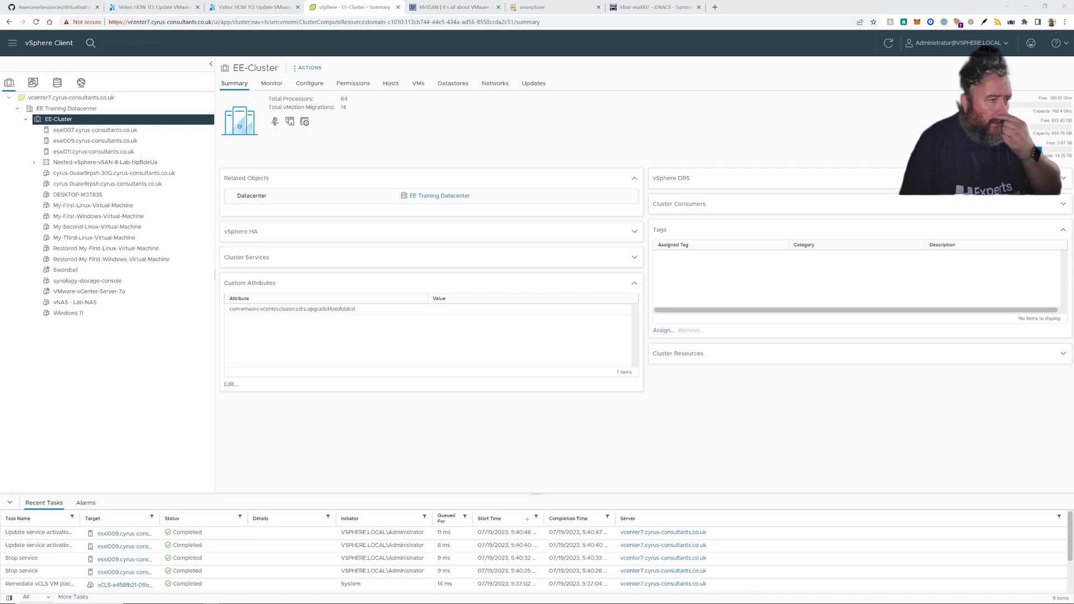
Step: Check the hypervisor version and build on the summaries of hosts esxi011, esxi009 and esxi007
{"action": "left_click", "coordinate": [115, 155]}
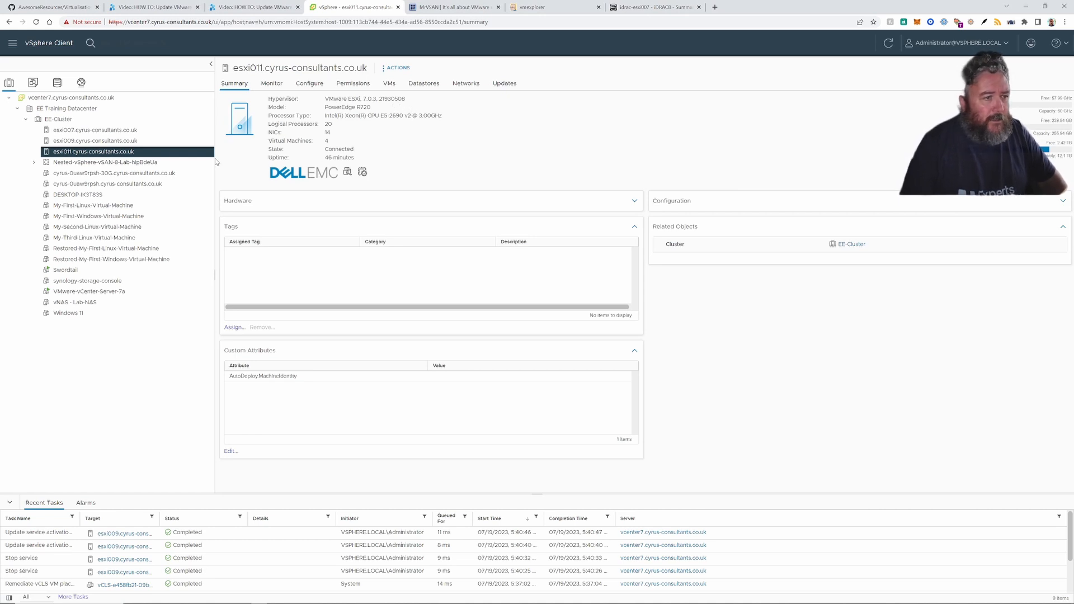
{"action": "left_click", "coordinate": [159, 141]}
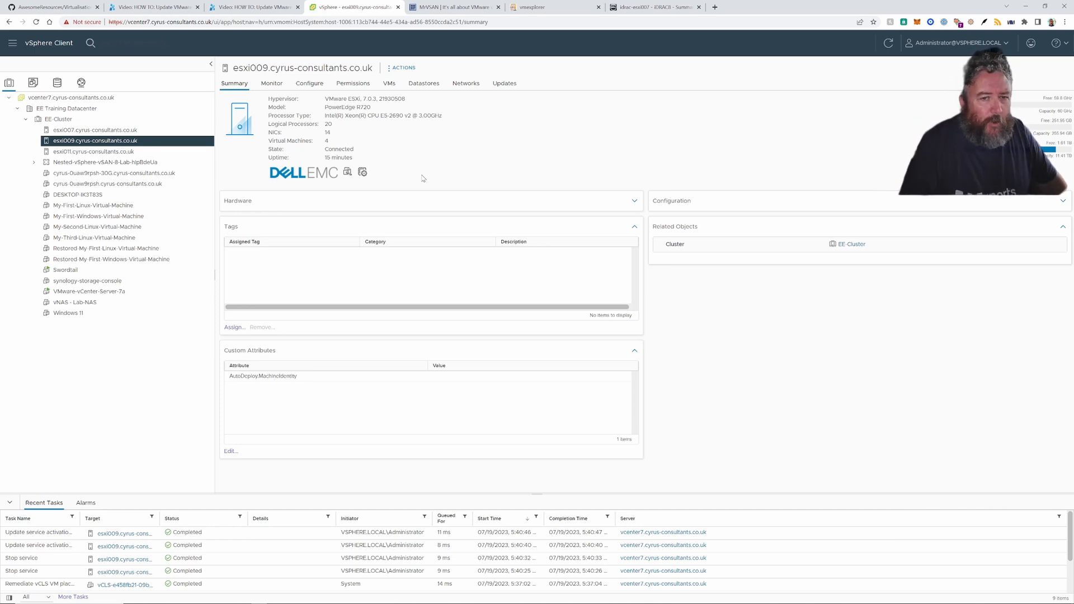
{"action": "left_click", "coordinate": [158, 133]}
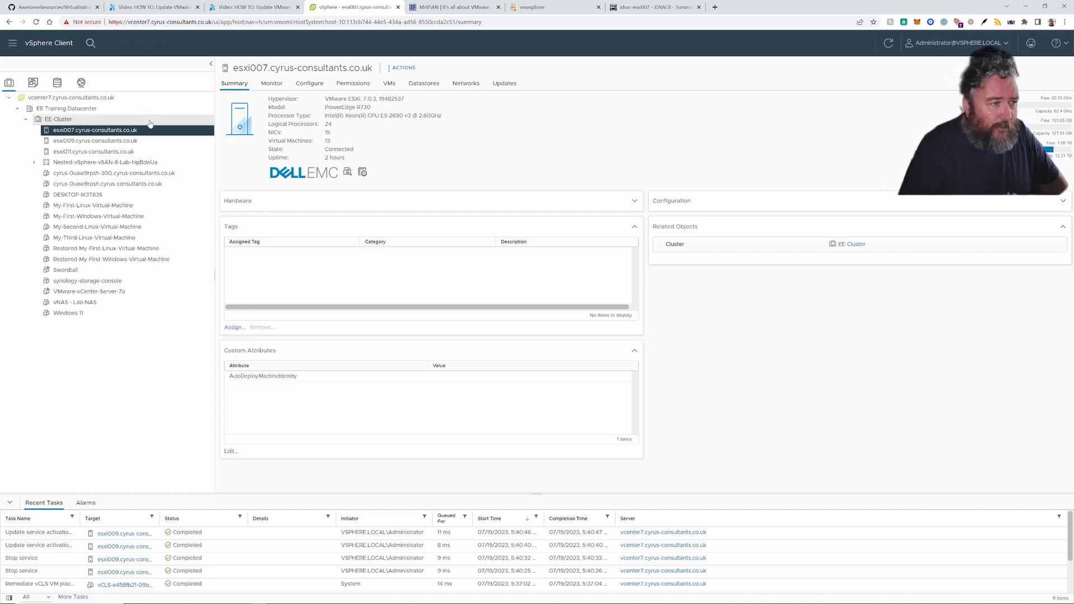
Step: Run a remediation pre-check on EE-Cluster from its image compliance page and show the progress details
{"action": "left_click", "coordinate": [149, 119]}
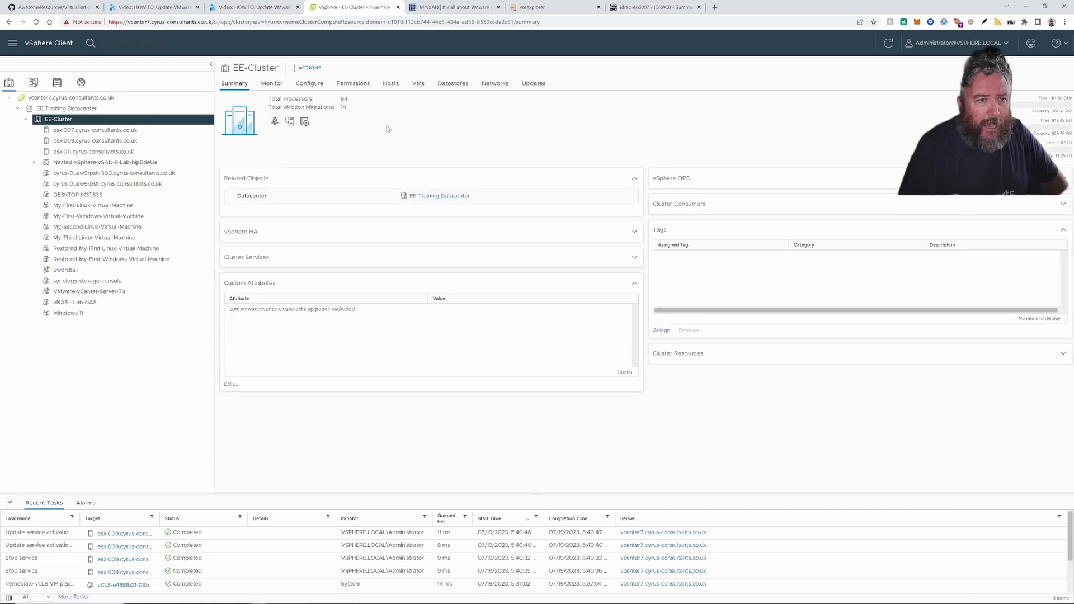
{"action": "left_click", "coordinate": [537, 87]}
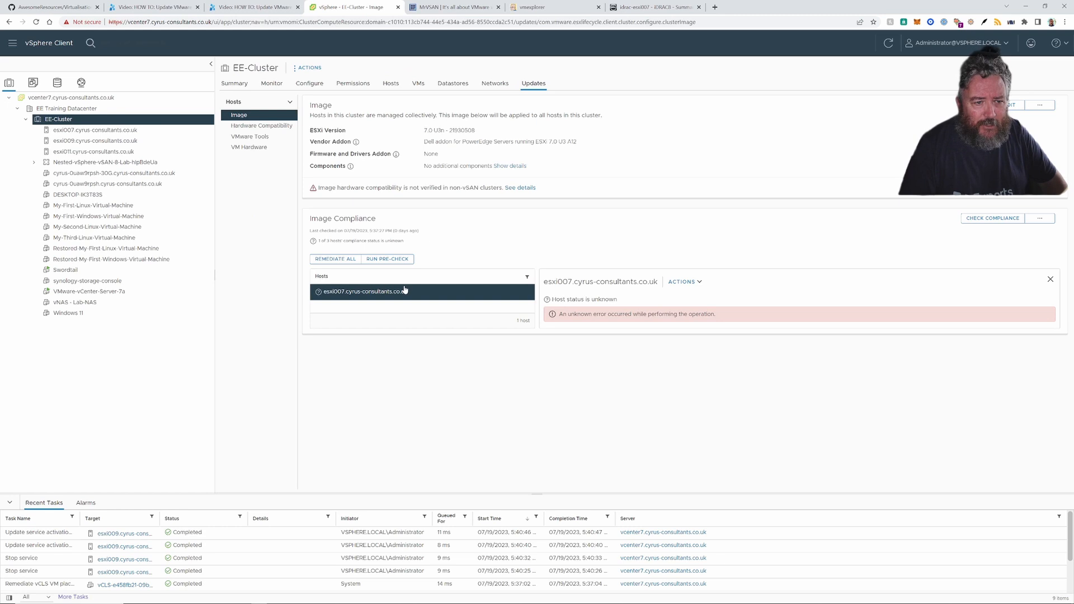
{"action": "left_click", "coordinate": [391, 260]}
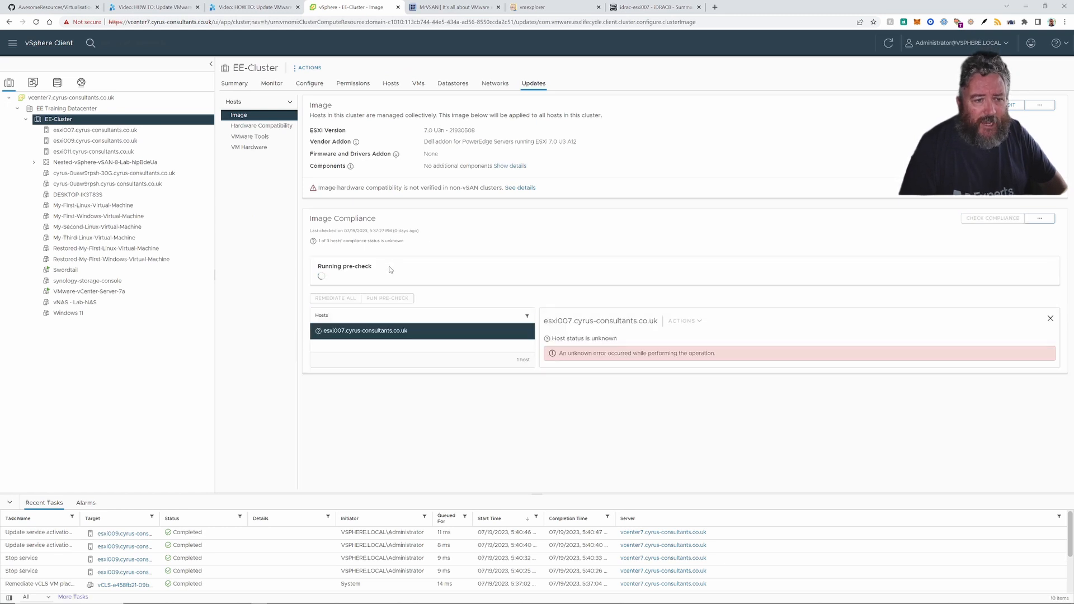
{"action": "left_click", "coordinate": [490, 287]}
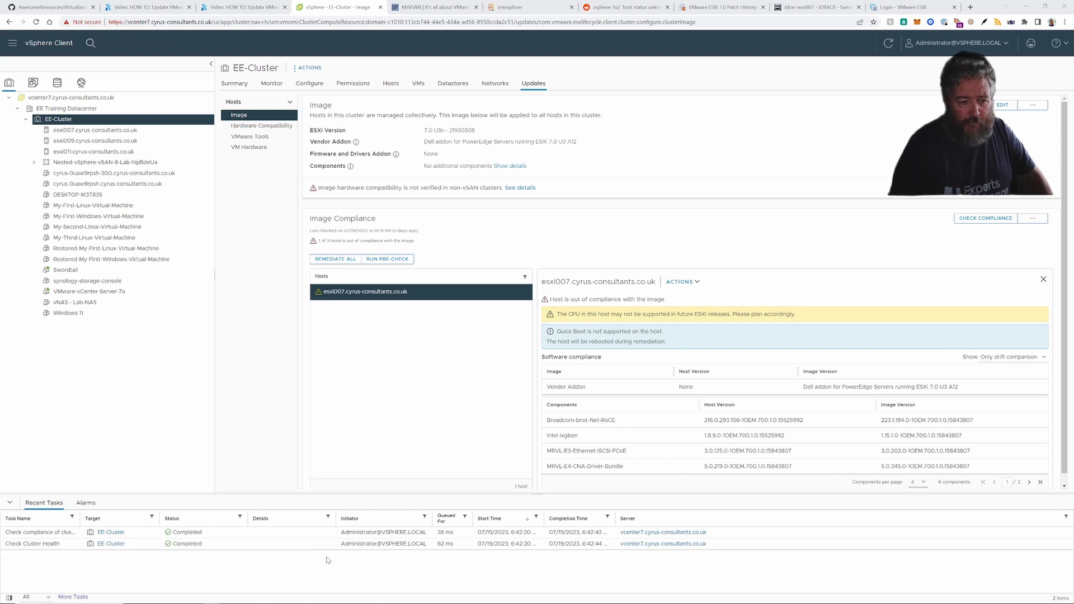
Step: Switch to Notepad to review the ESXi build notes and Mellanox VIB removal command, and return to the vSphere Client
{"action": "mouse_move", "coordinate": [328, 602]}
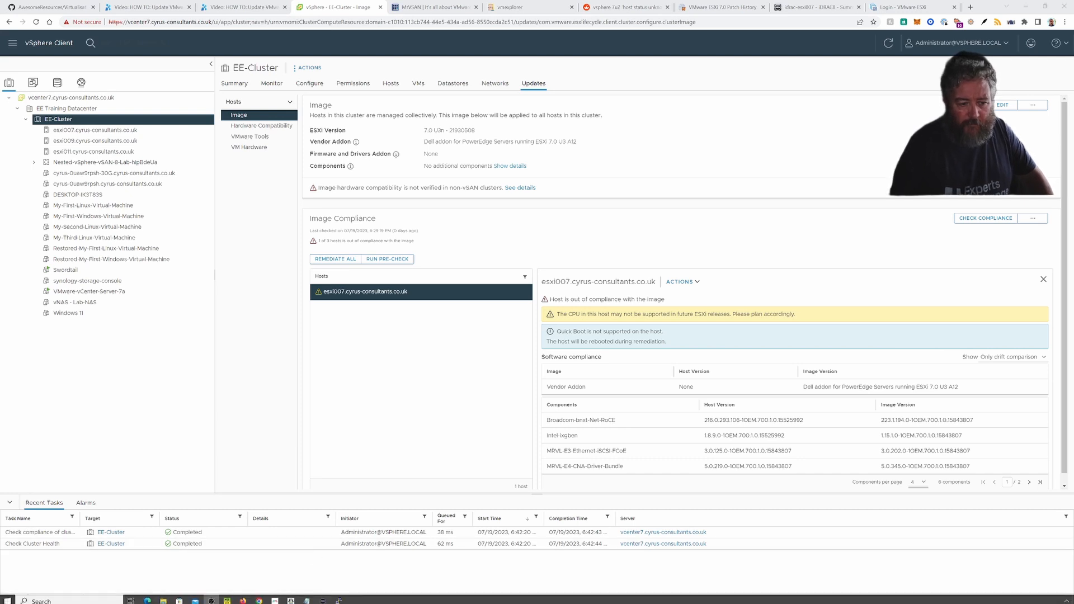
{"action": "left_click", "coordinate": [308, 598]}
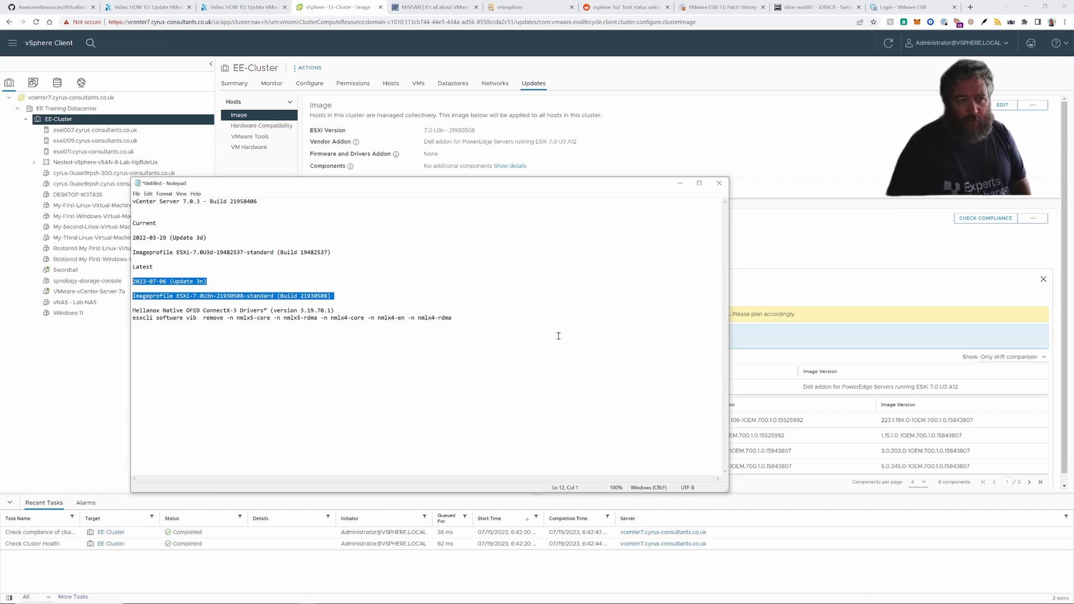
{"action": "left_click", "coordinate": [681, 184]}
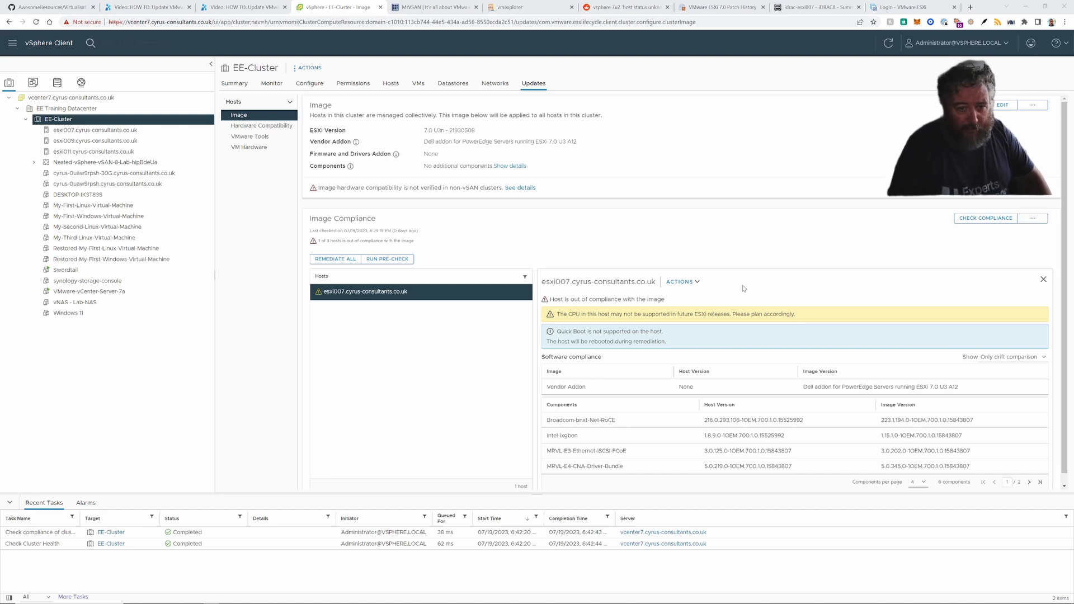
Step: Remediate only host esxi007 against the cluster image and expand the remediation progress details
{"action": "left_click", "coordinate": [695, 285]}
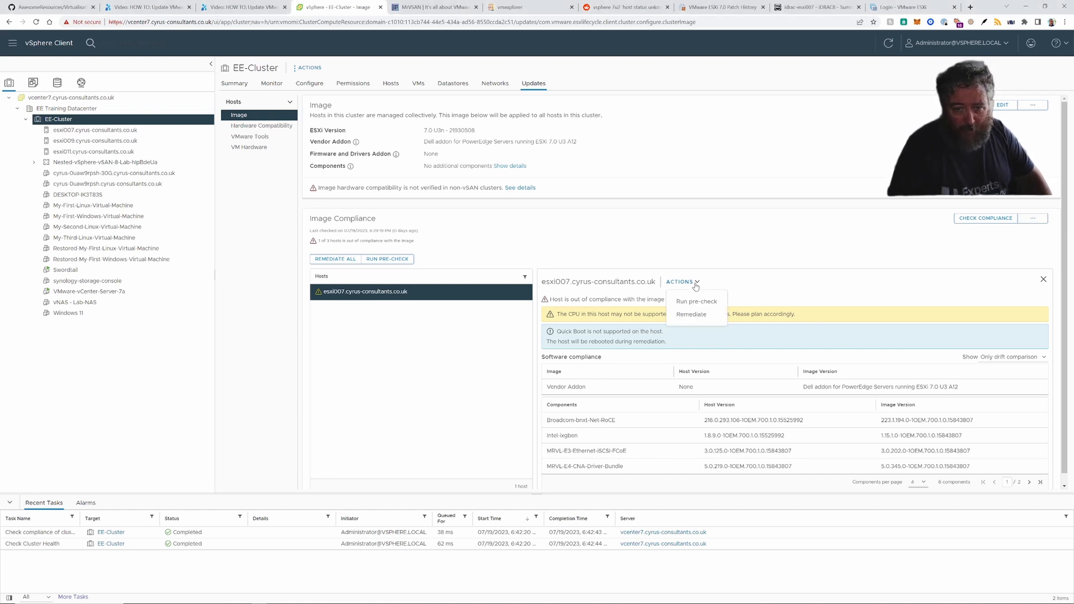
{"action": "left_click", "coordinate": [694, 315]}
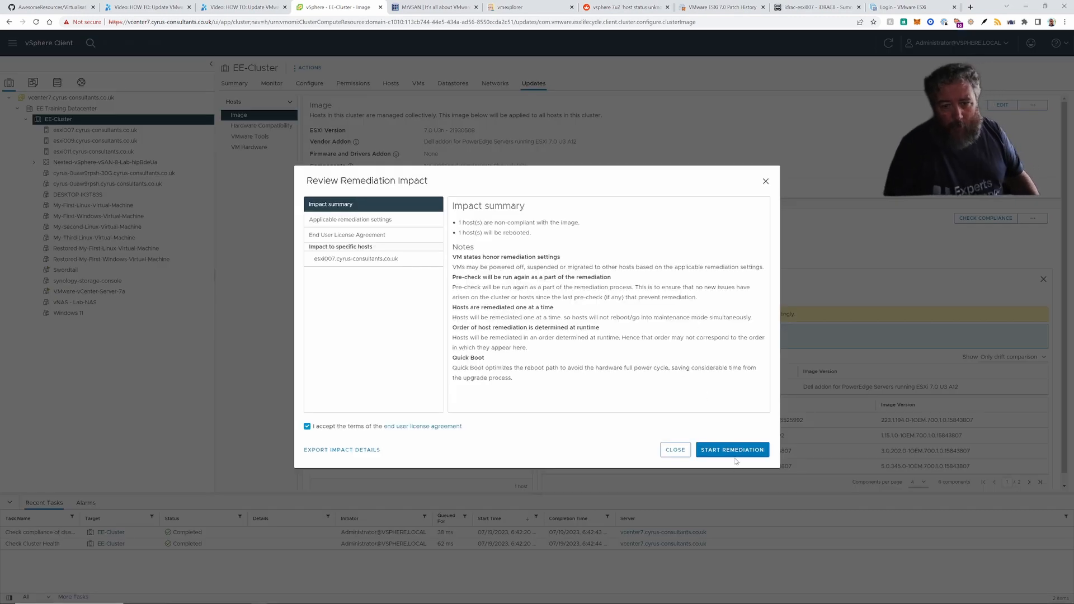
{"action": "left_click", "coordinate": [736, 456]}
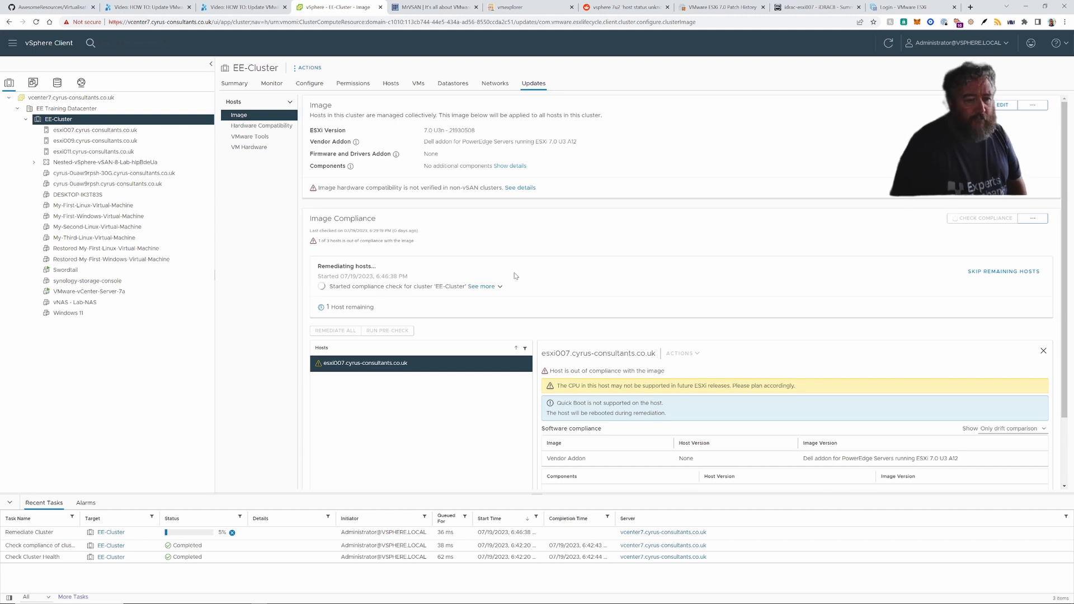
{"action": "left_click", "coordinate": [482, 287]}
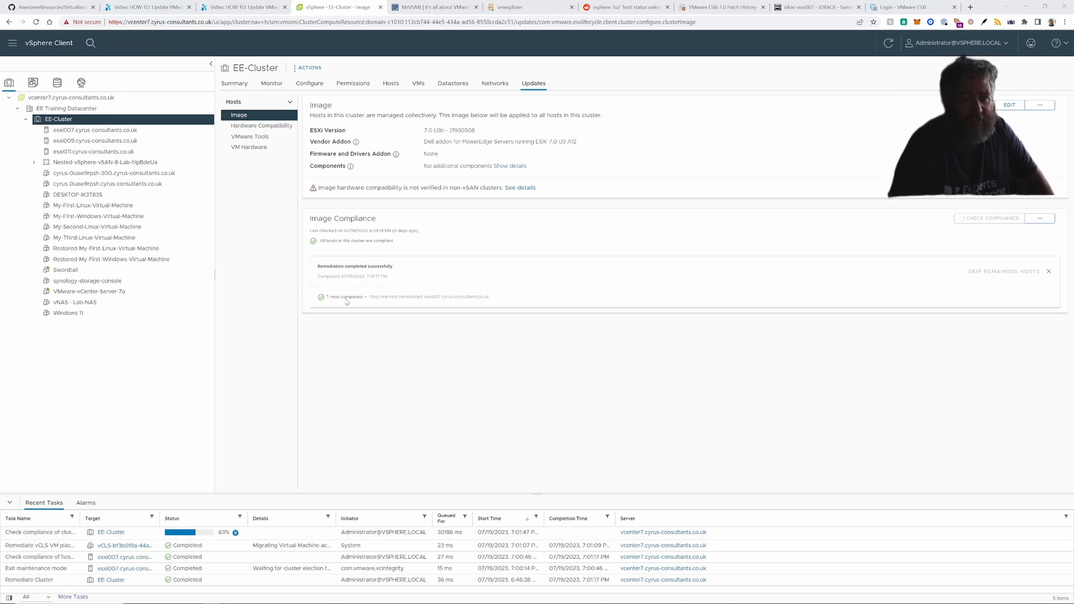
Step: Check esxi007's hypervisor build and software compliance, and open the cluster image that applies to it
{"action": "left_click", "coordinate": [235, 88]}
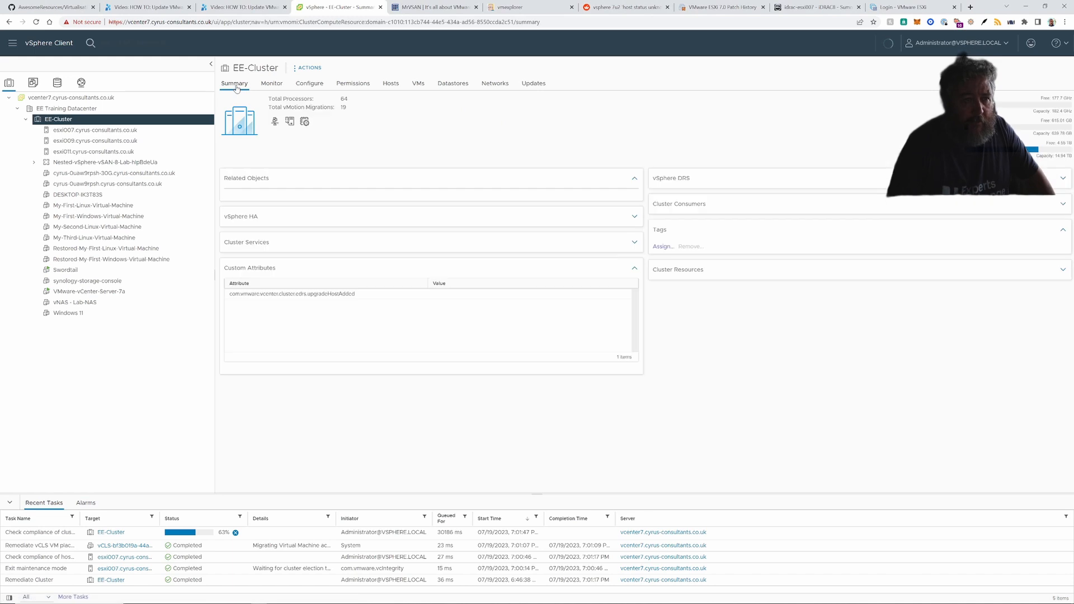
{"action": "left_click", "coordinate": [188, 132]}
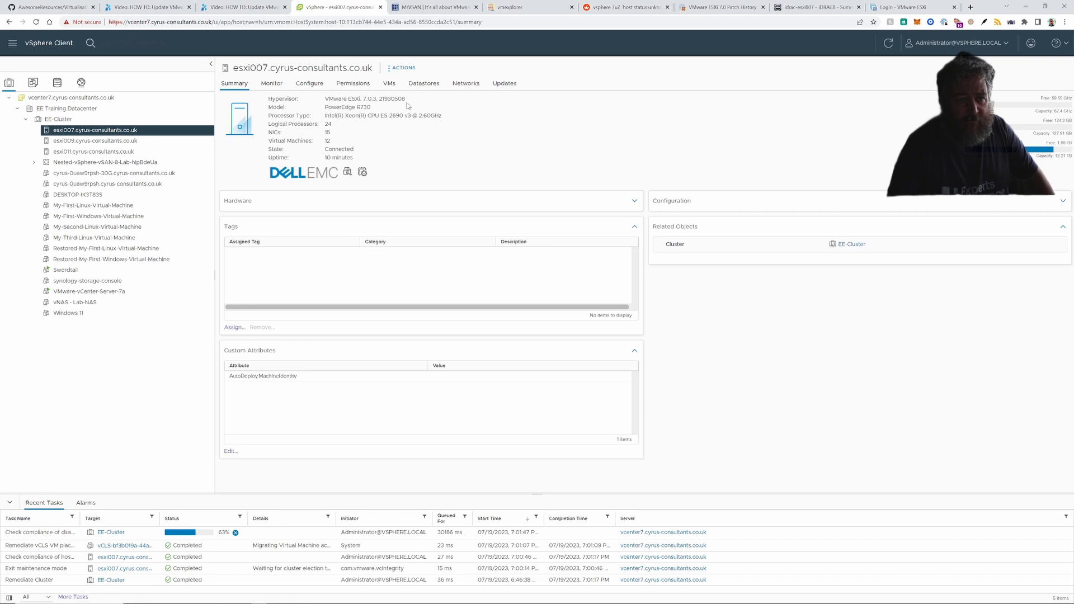
{"action": "left_click", "coordinate": [504, 83]}
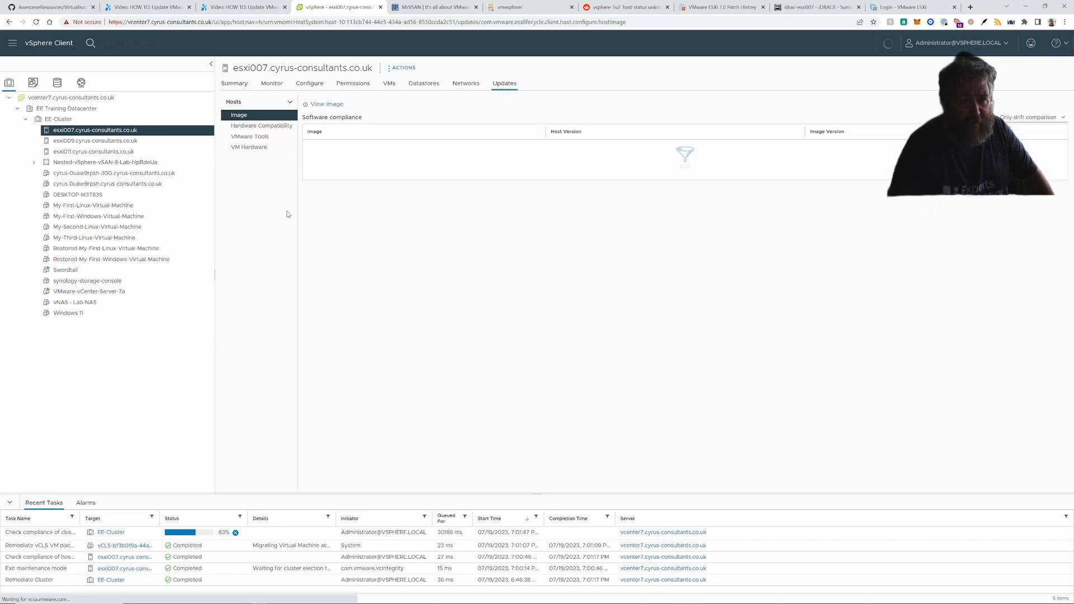
{"action": "left_click", "coordinate": [329, 104]}
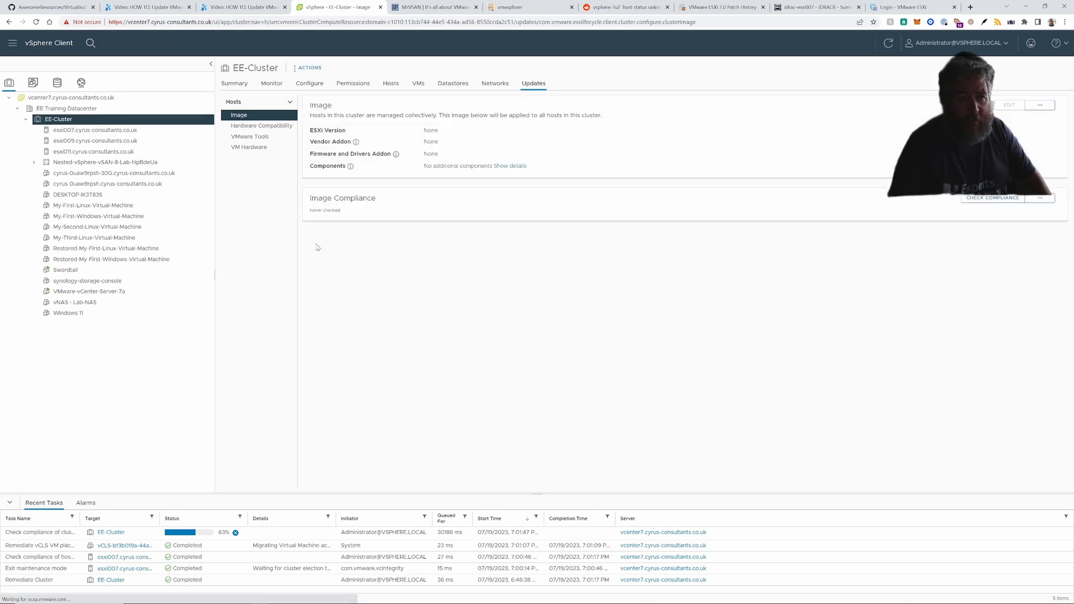